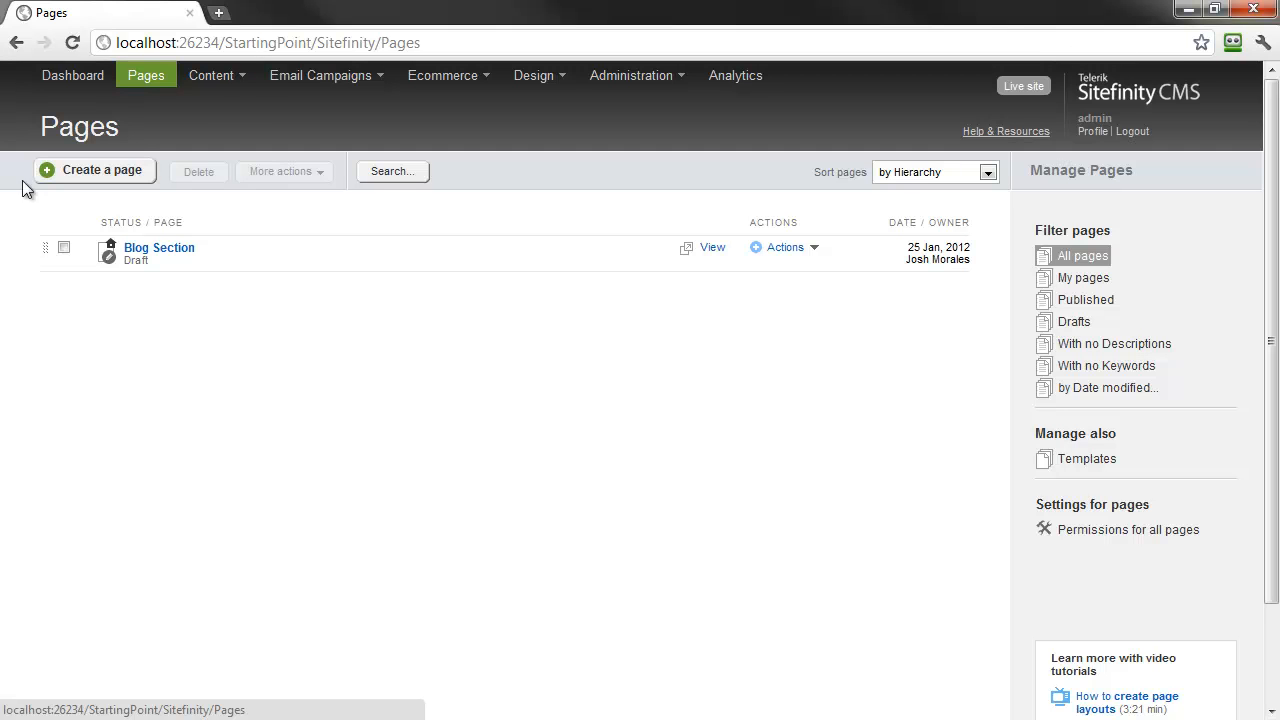
# Start a new blog from the Blogs content type and title it "My Personal Blog".
pyautogui.click(237, 88)
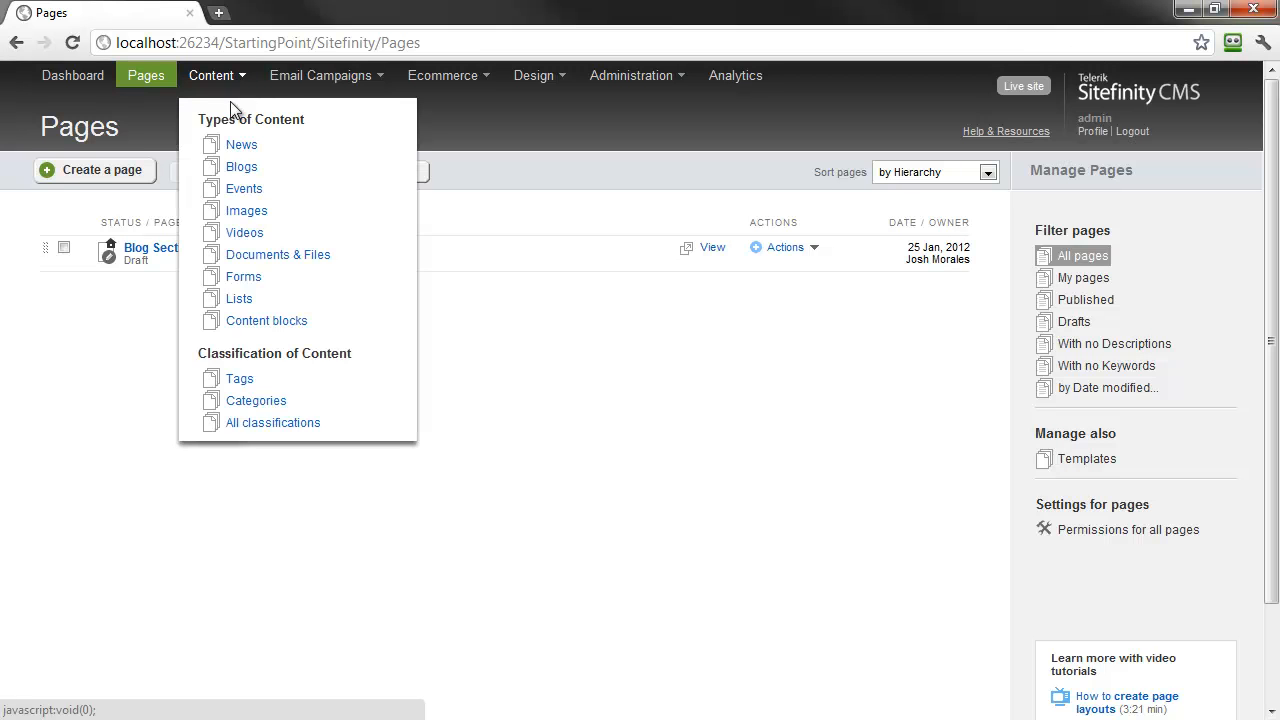
pyautogui.click(236, 169)
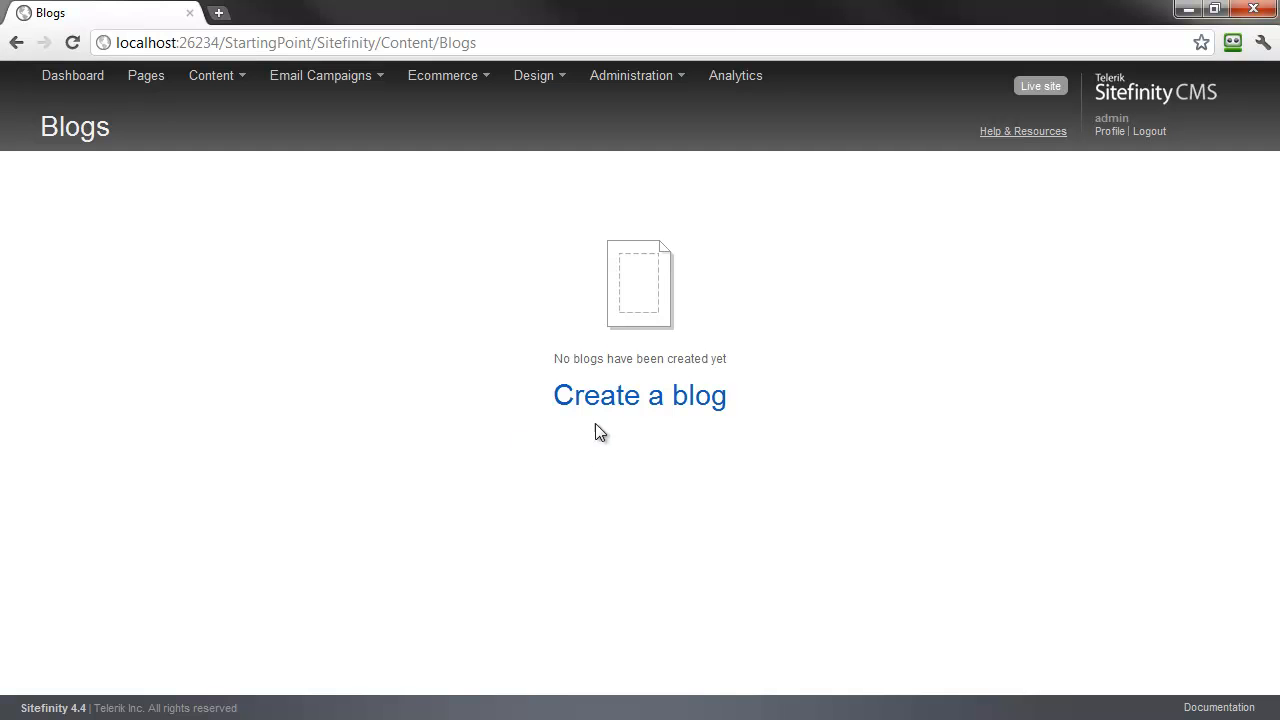
pyautogui.click(621, 395)
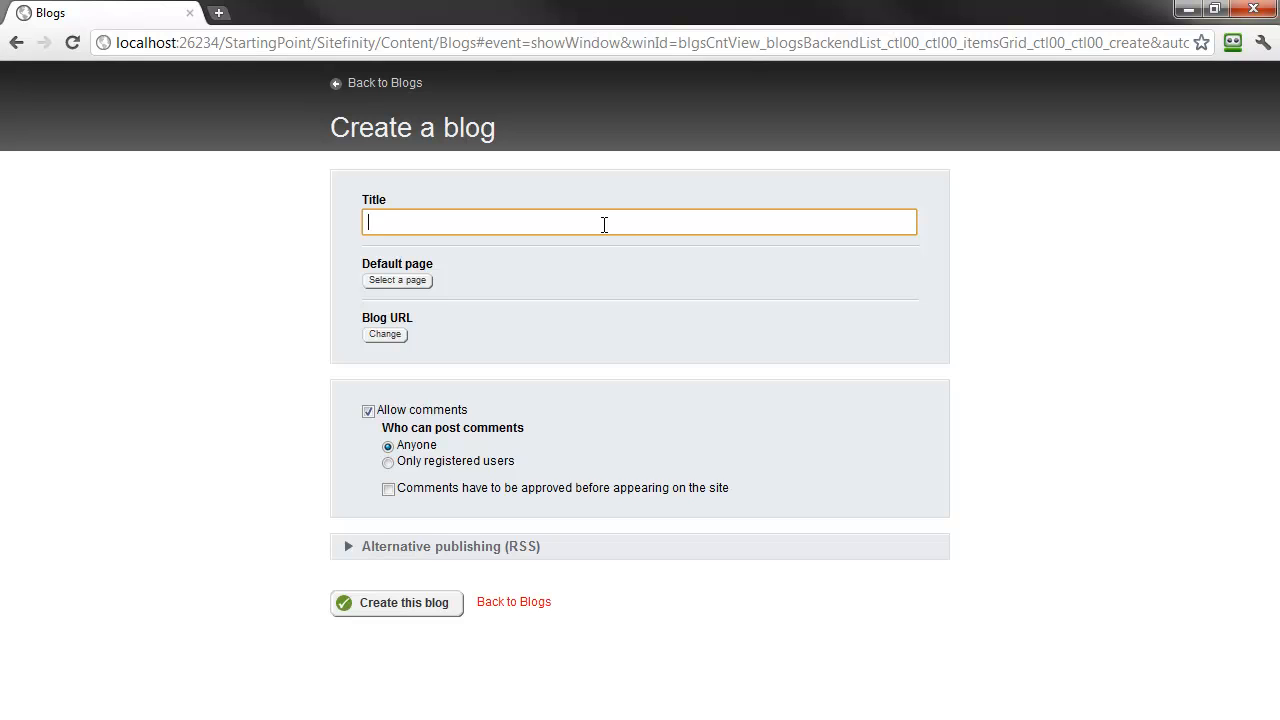
pyautogui.write('My Personal Blog')
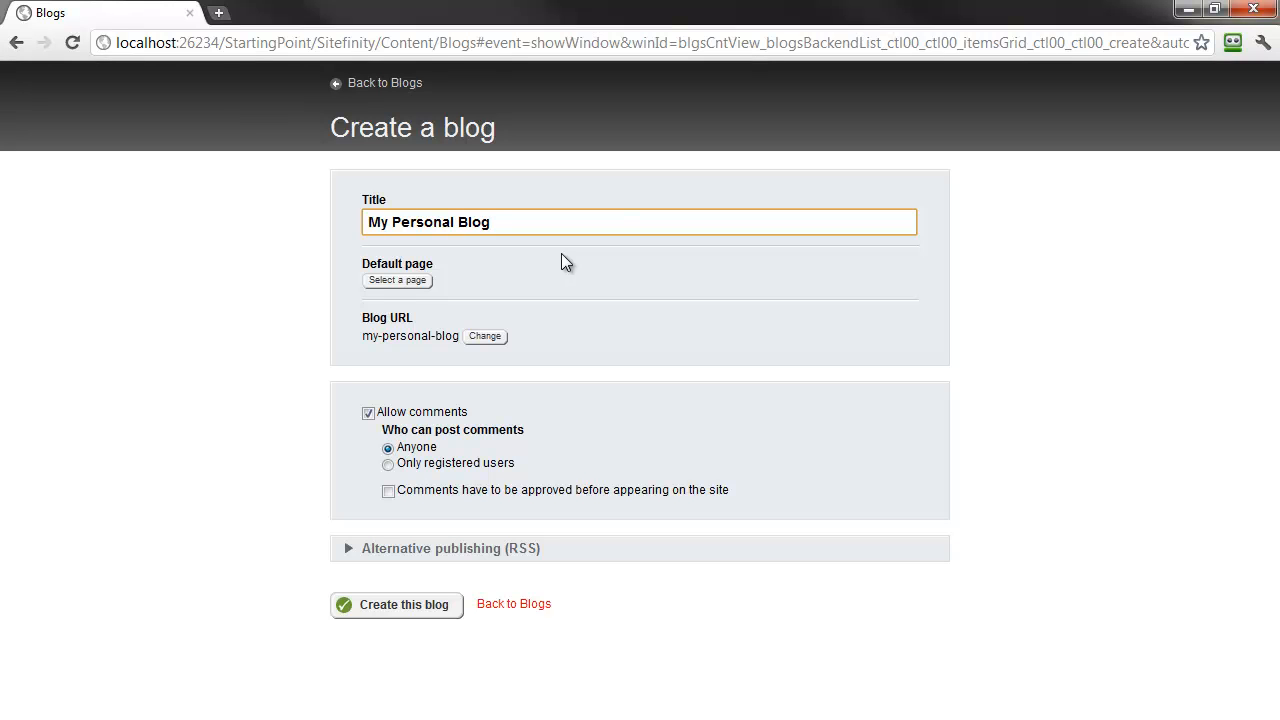
# Set Blog Section as the blog's default page, check the RSS publishing options and create the blog.
pyautogui.click(399, 283)
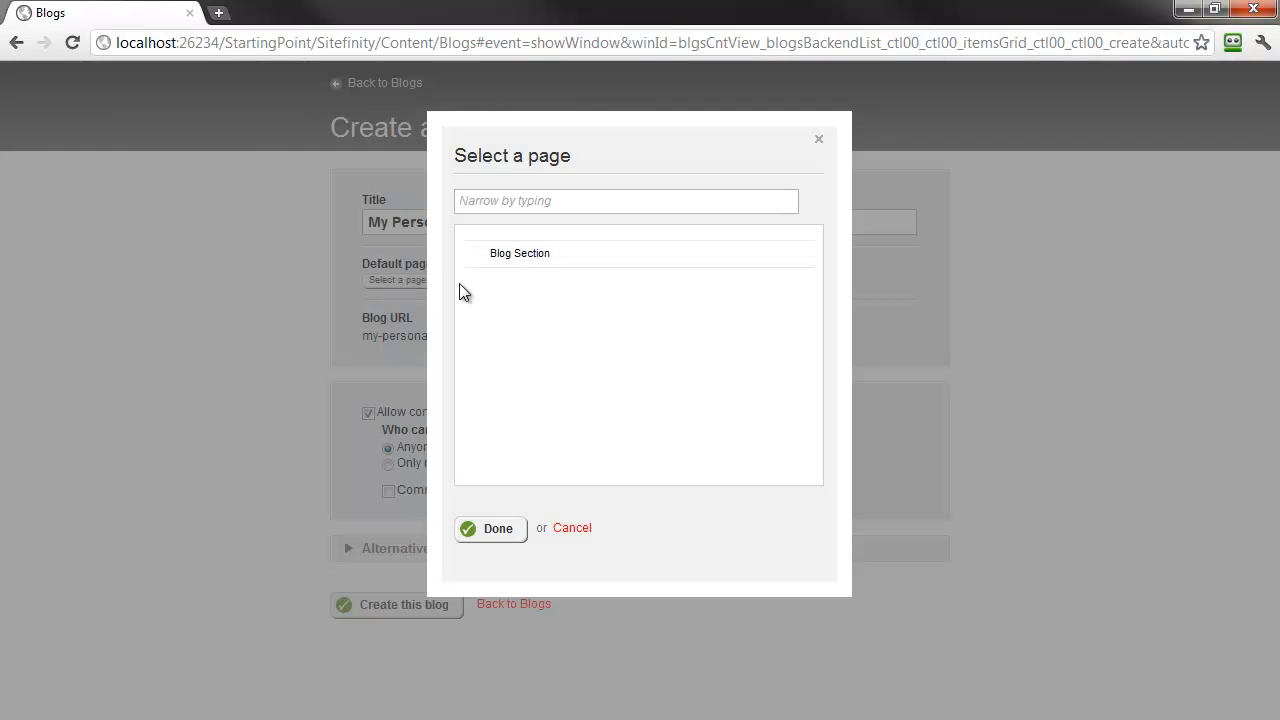
pyautogui.click(517, 253)
pyautogui.click(495, 530)
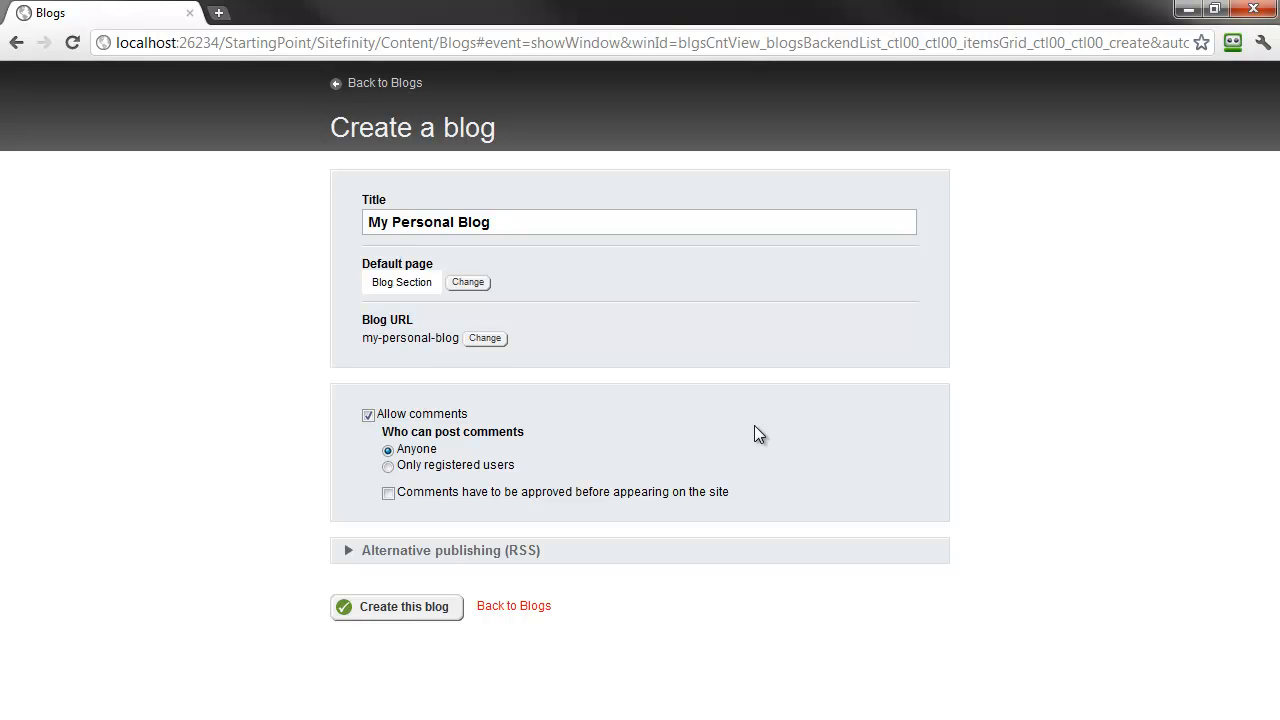
pyautogui.click(406, 551)
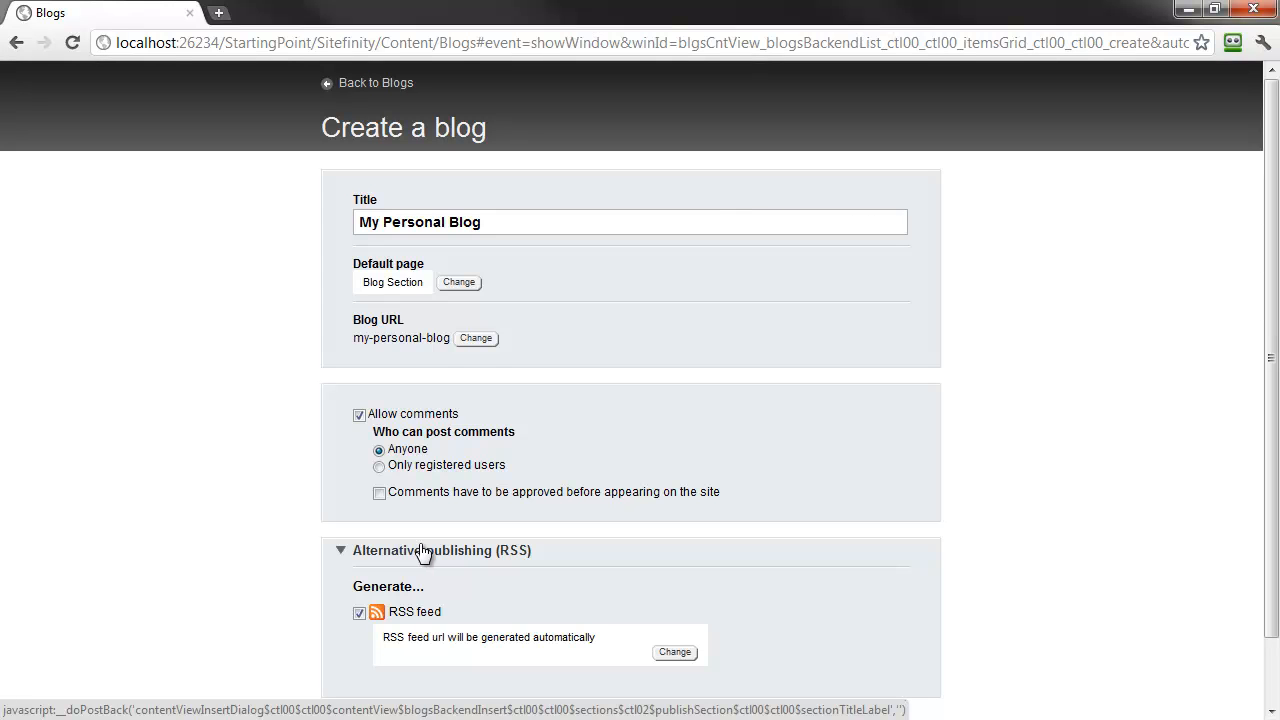
pyautogui.click(423, 551)
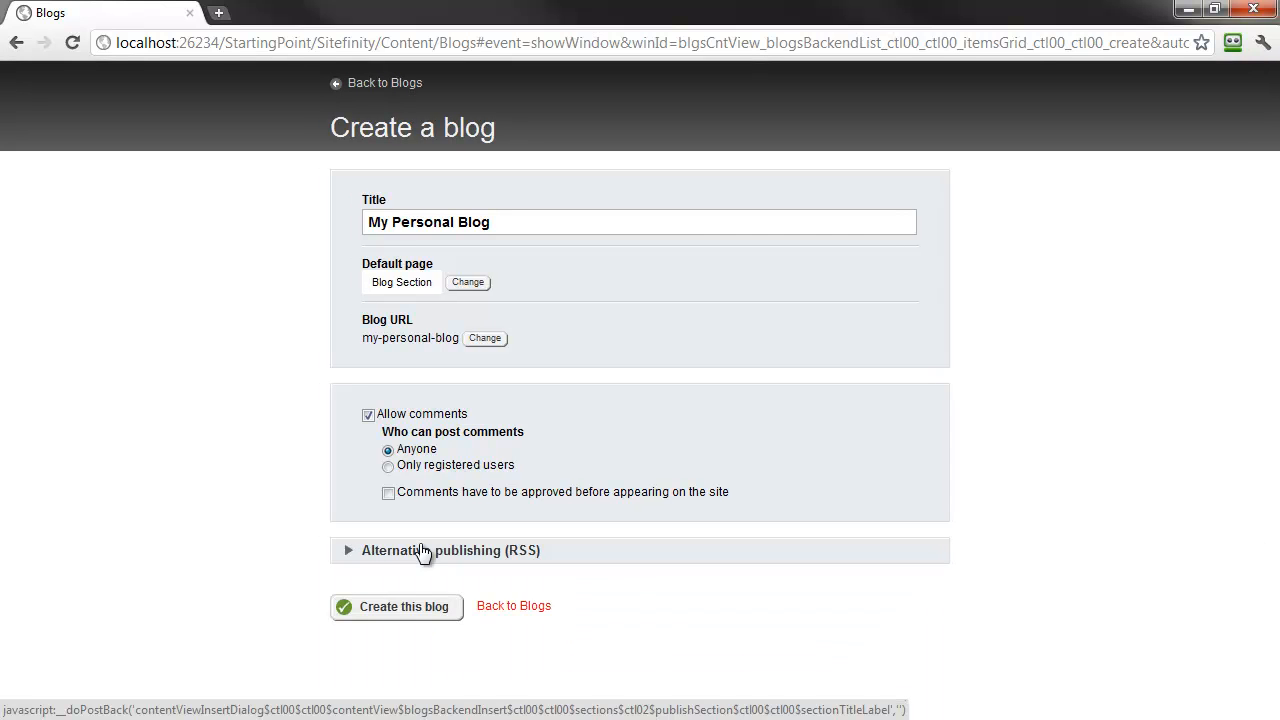
pyautogui.click(410, 608)
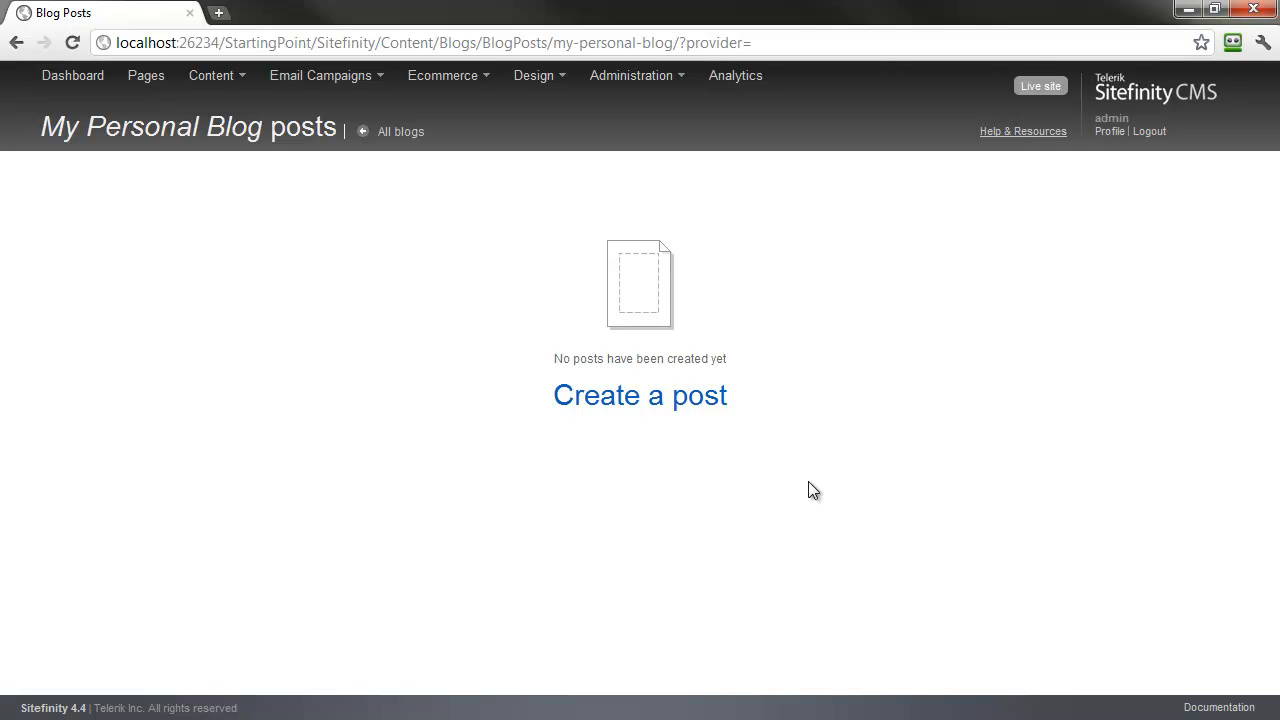
# Start a new post in My Personal Blog and examine its Categories and tags and More options sections.
pyautogui.click(640, 401)
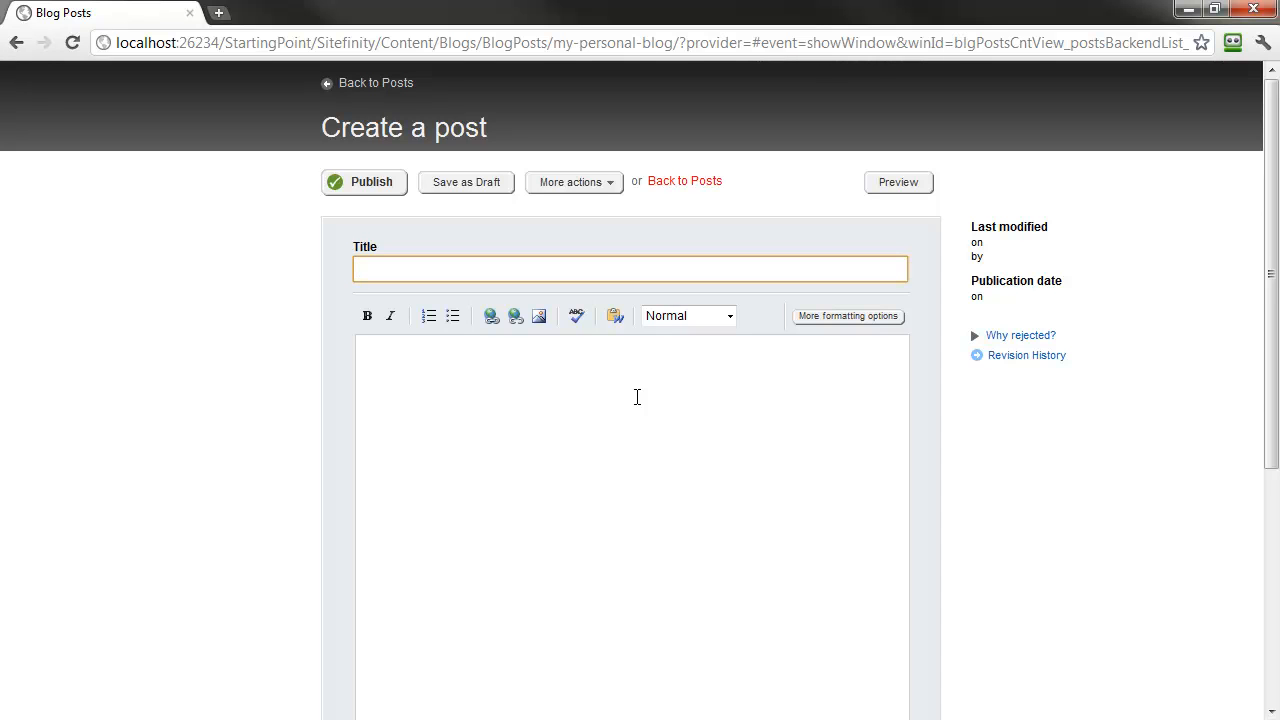
pyautogui.click(637, 397)
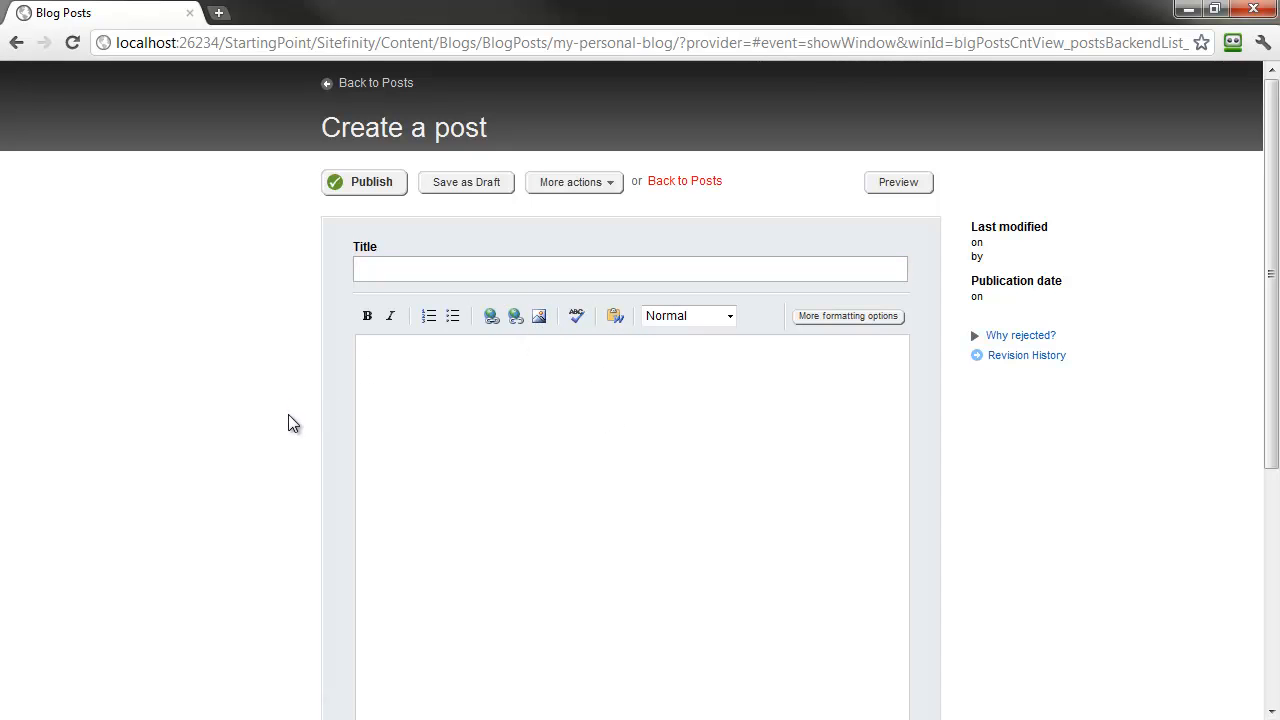
pyautogui.scroll(-4, 289, 425)
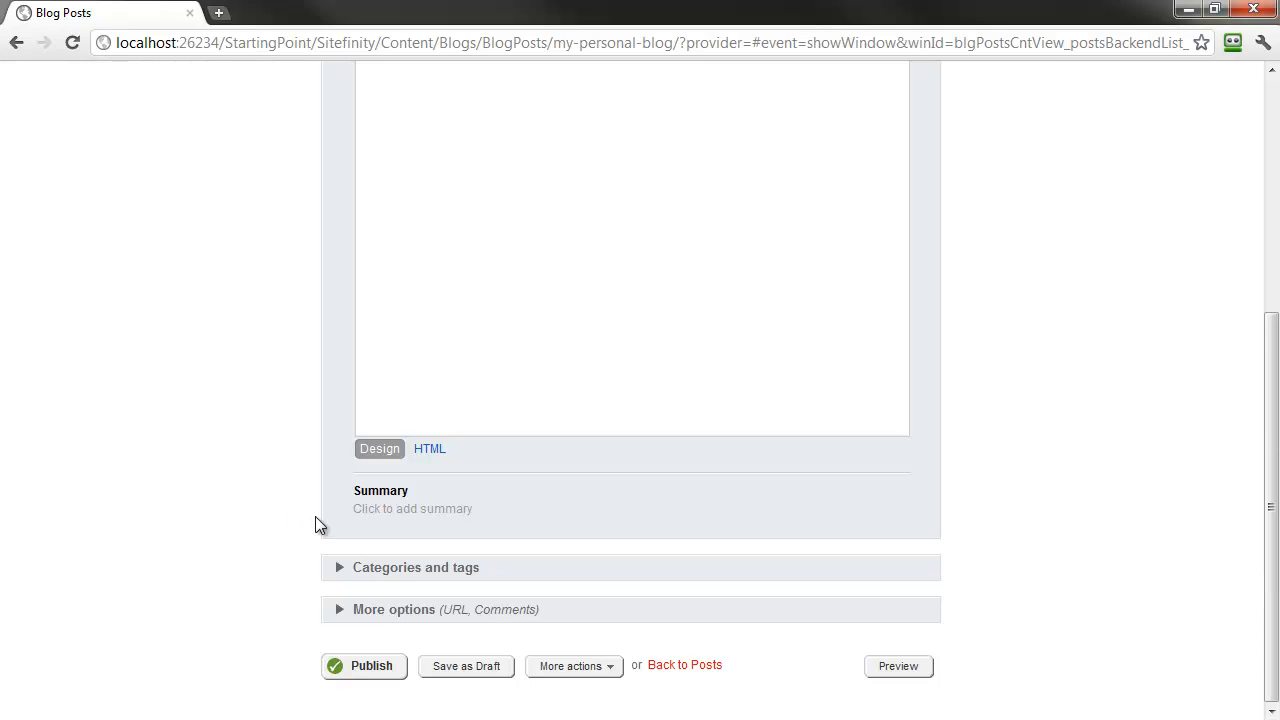
pyautogui.click(405, 568)
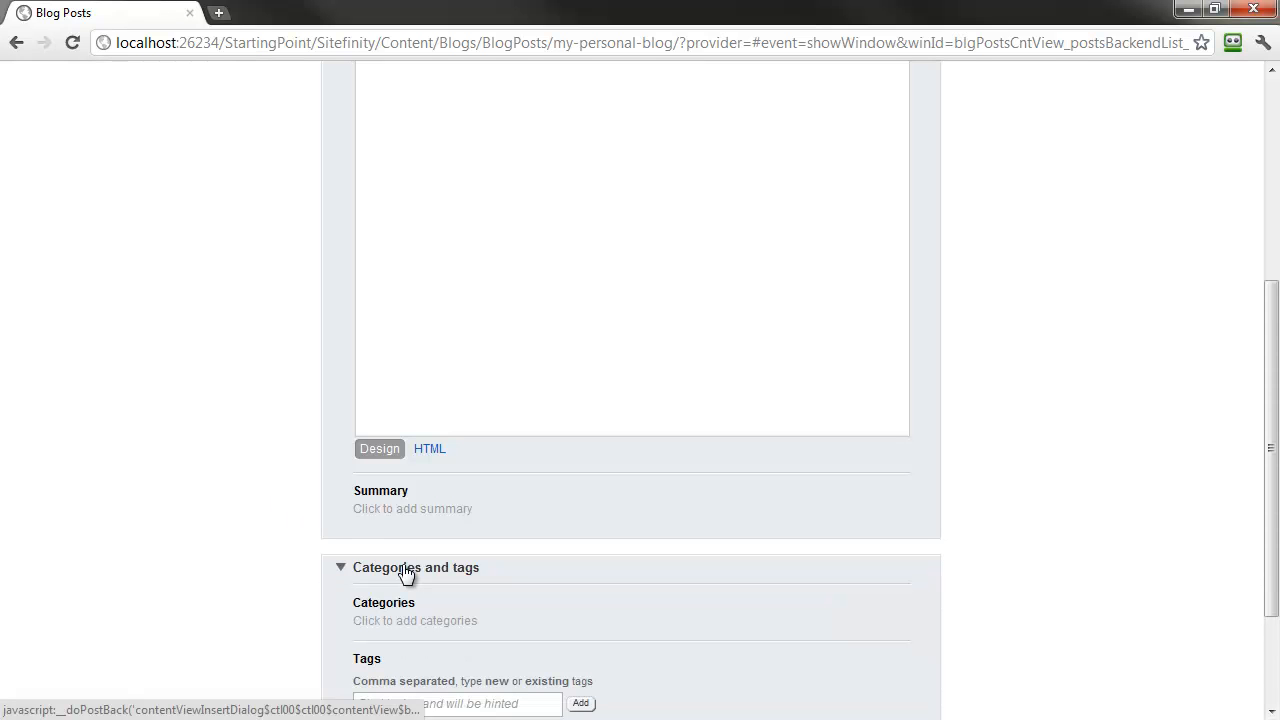
pyautogui.click(405, 568)
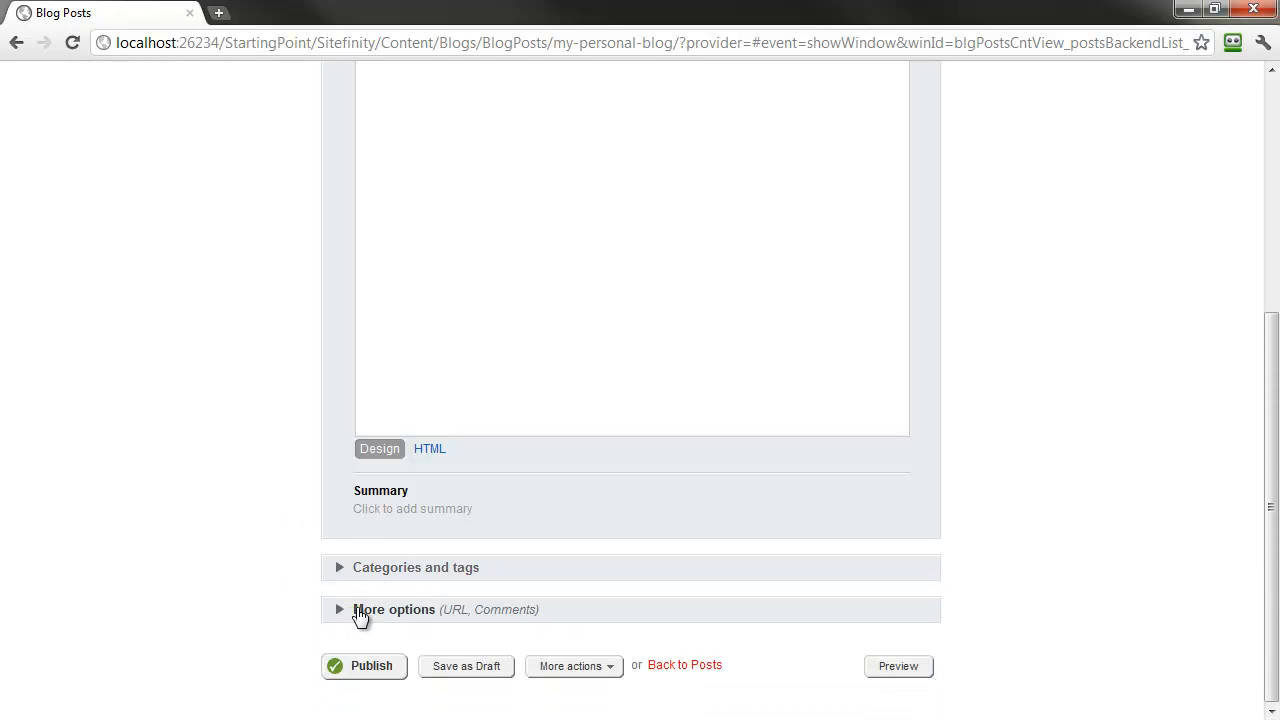
pyautogui.click(414, 610)
pyautogui.scroll(-2, 348, 602)
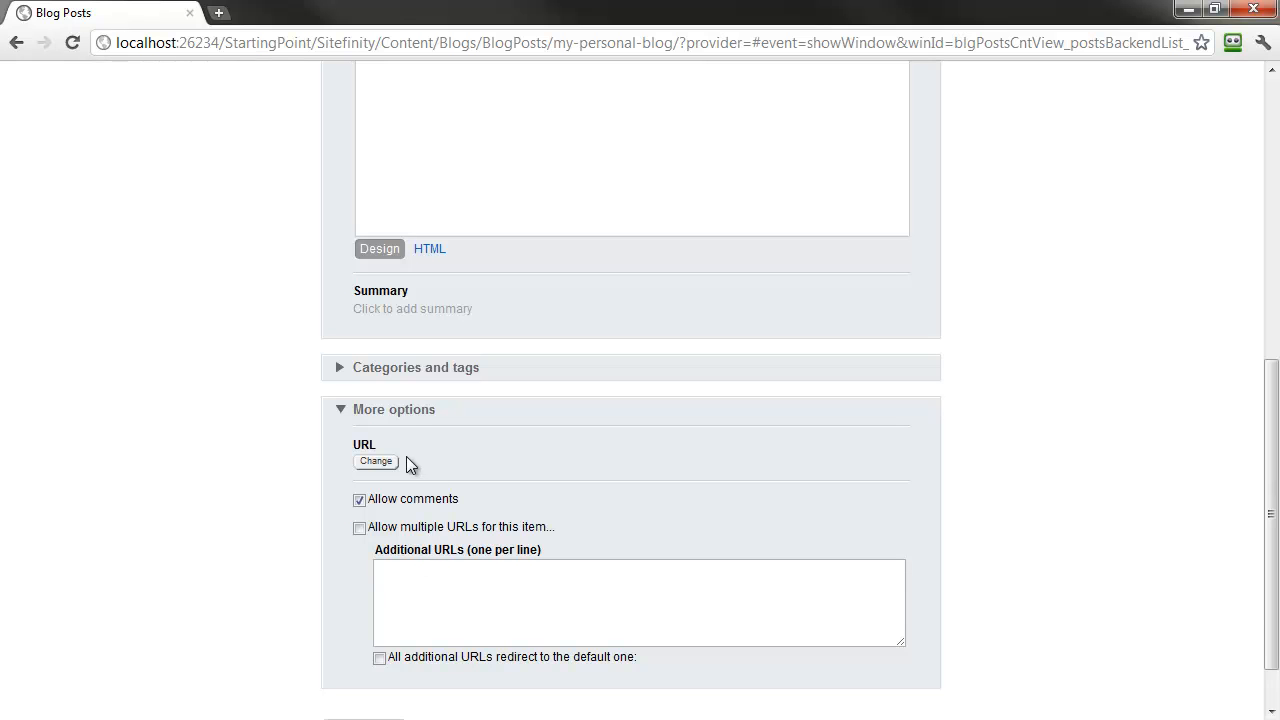
pyautogui.click(405, 412)
pyautogui.scroll(3, 400, 380)
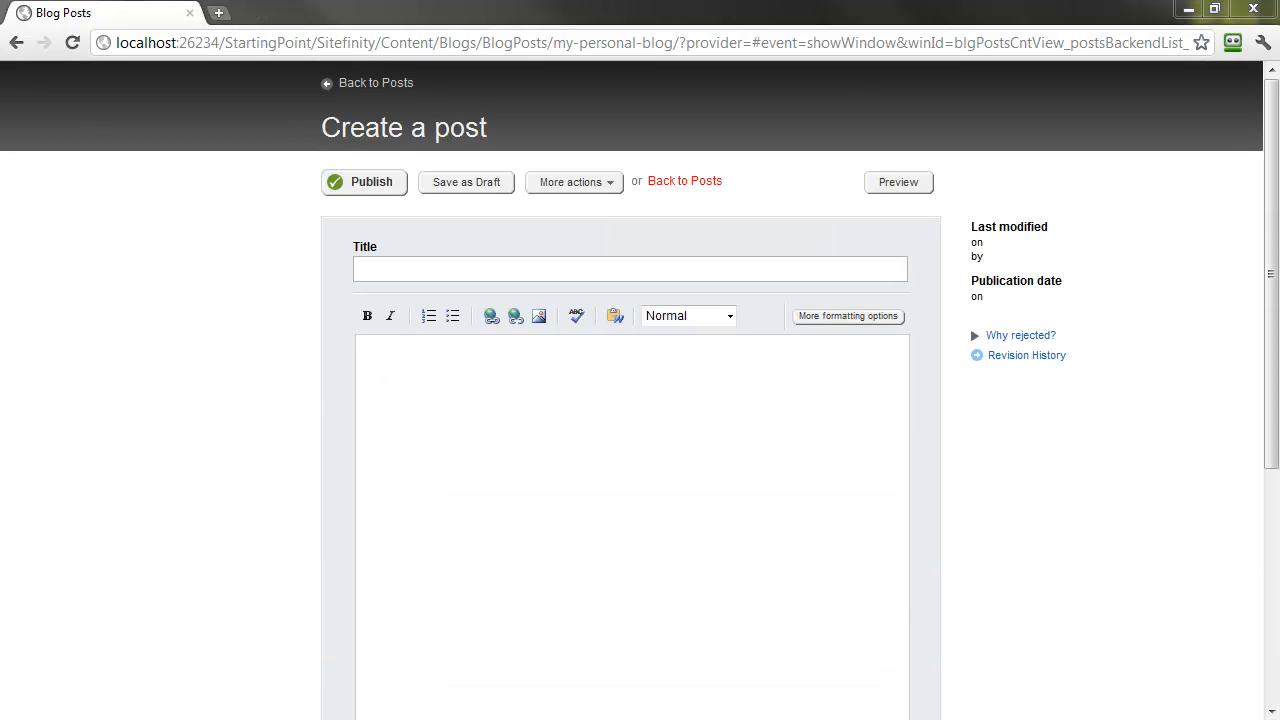
# Title the post "My First Blog Post", fill its body with the "What is Lorem Ipsum?" text and publish it.
pyautogui.click(517, 271)
pyautogui.write('My First Blog Post')
pyautogui.click(482, 403)
pyautogui.write("What is Lorem Ipsum? Lorem Ipsum is simply dummy text of the printing and typesetting industry. Lorem Ipsum has been the industry's standard dummy text ever since the 1500s, when an unknown printer took a galley of type and scrambled it to make a type specimen book. It has survived not only five centuries, but also the leap into electronic typesetting, remaining essentially unchanged. It was popularised in the 1960s with the release of Letraset sheets containing Lorem Ipsum passages, and more recently with desktop publishing software like Aldus PageMaker including versions of Lorem Ipsum.")
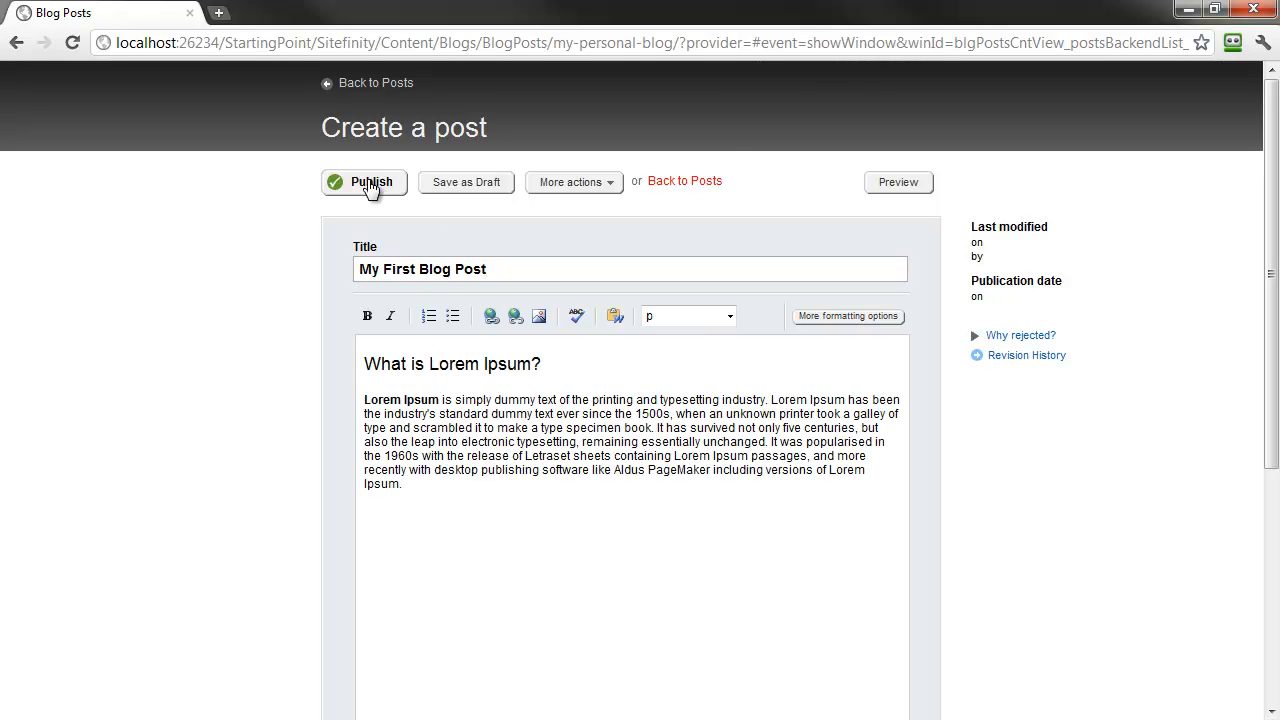
pyautogui.click(370, 185)
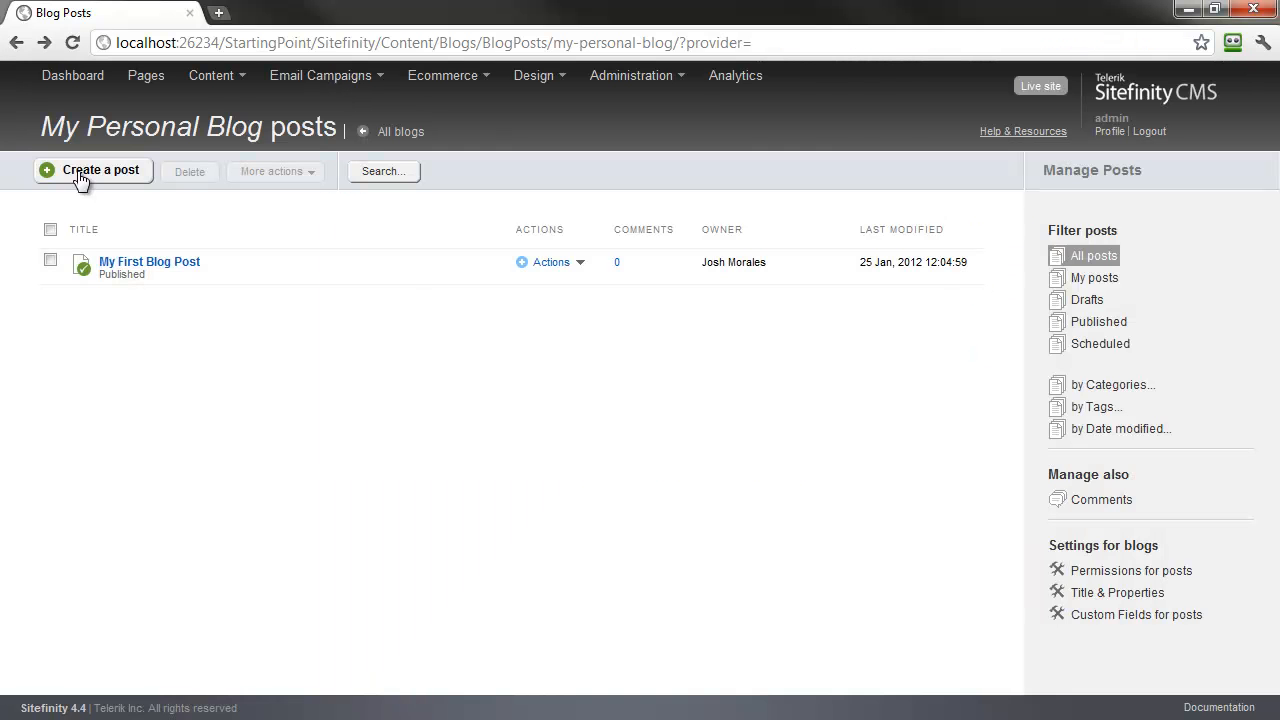
# Create and publish two further posts titled "My Second Blog Post" and "My Third Blog Post".
pyautogui.click(78, 172)
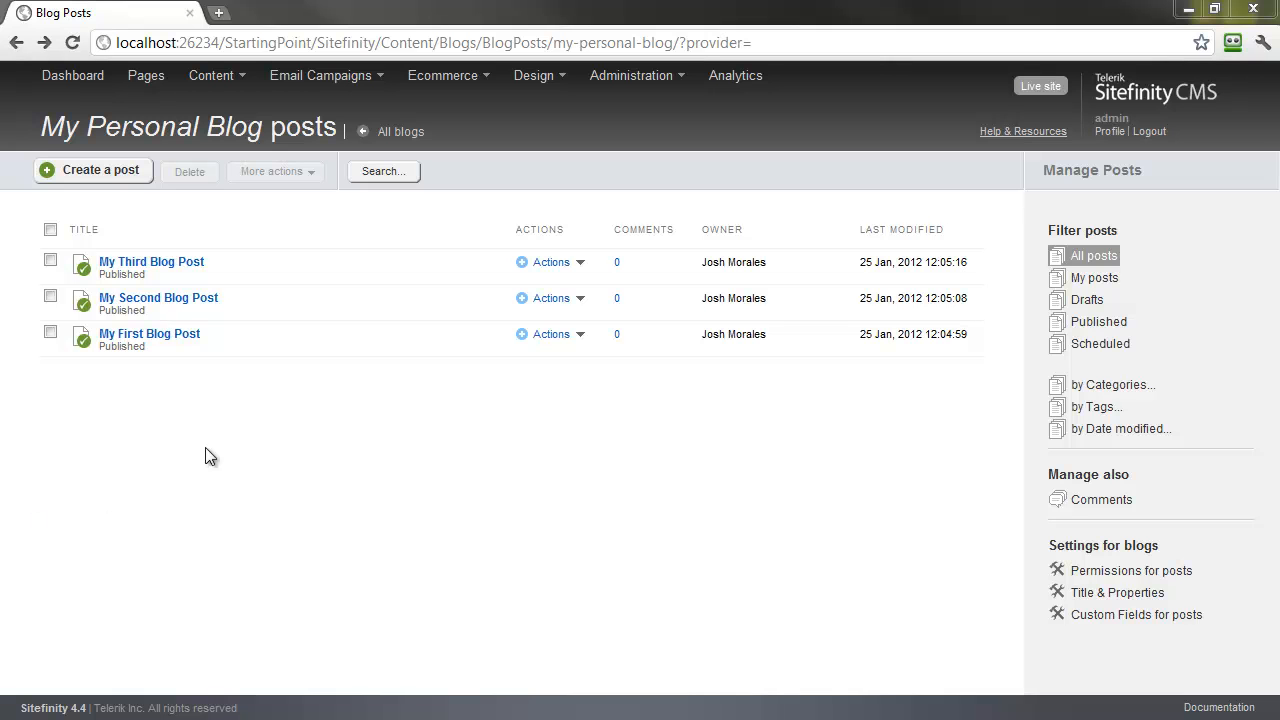
# Open the Blog Section page for editing and add a Blog posts widget to its empty content box.
pyautogui.click(143, 77)
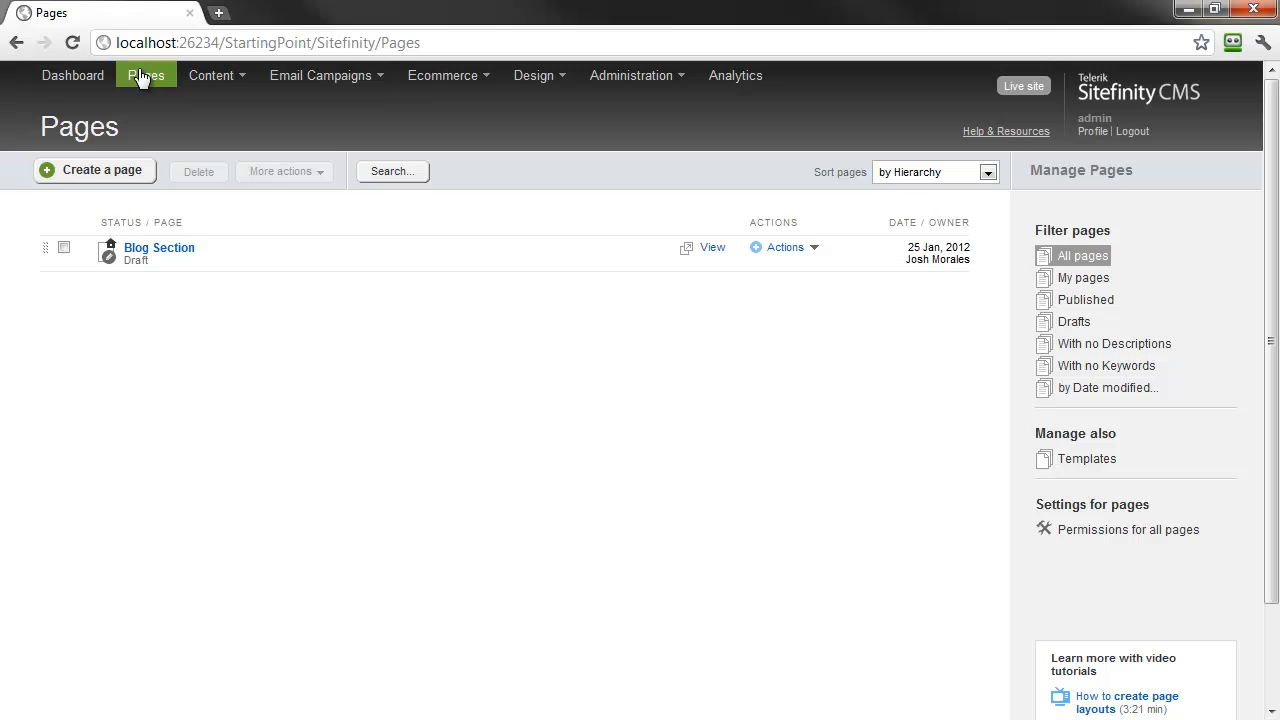
pyautogui.click(182, 257)
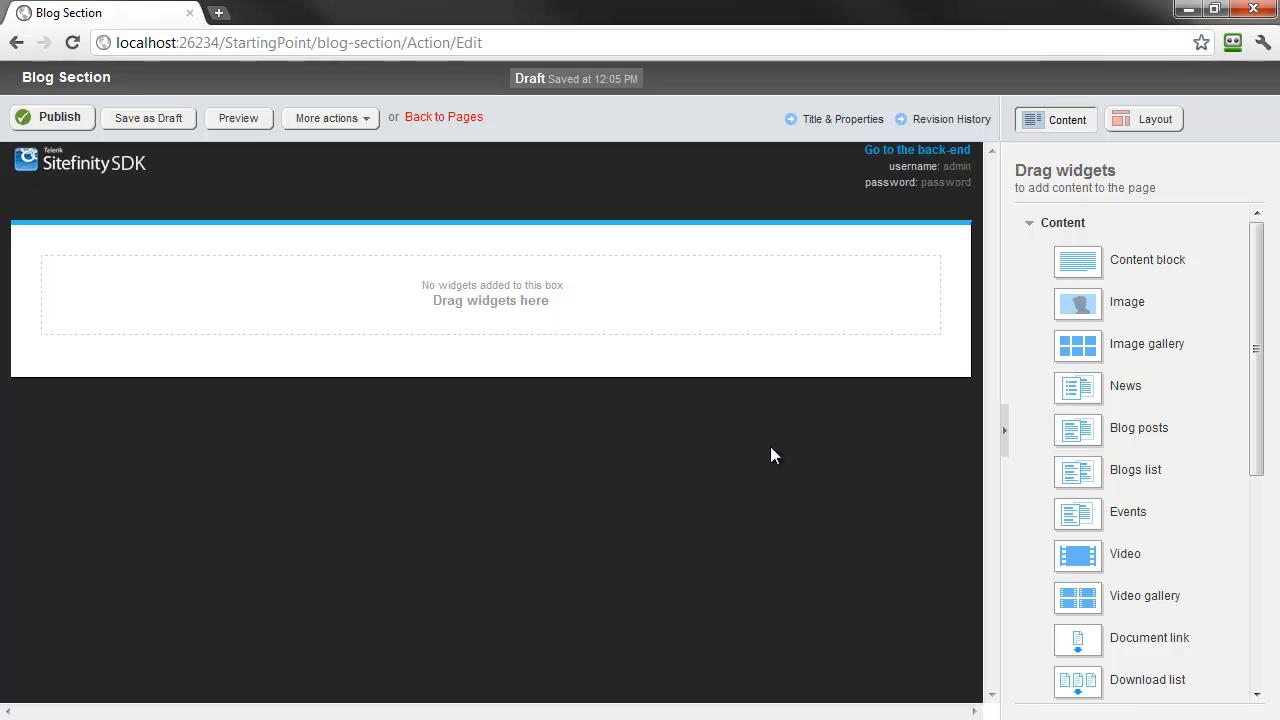
pyautogui.moveTo(1128, 430); pyautogui.dragTo(523, 310)
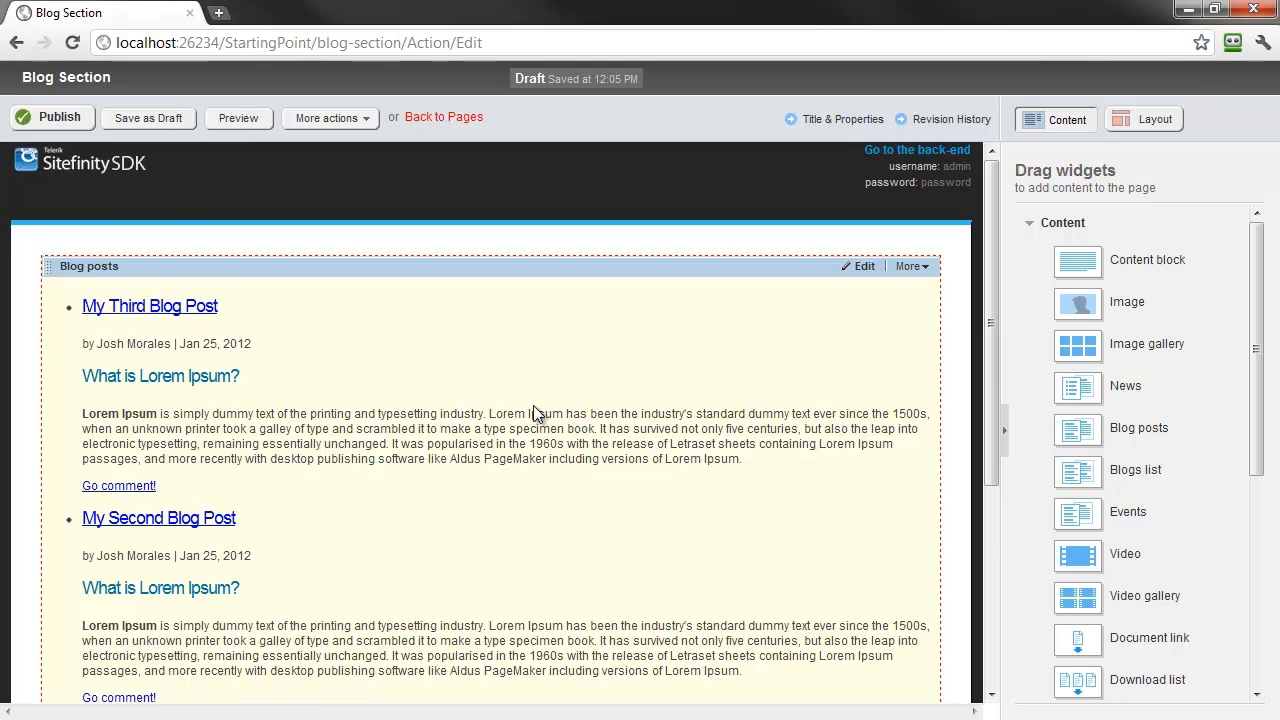
# Set the Blog posts widget to display posts from selected blogs only, choosing My Personal Blog.
pyautogui.scroll(-2, 533, 414)
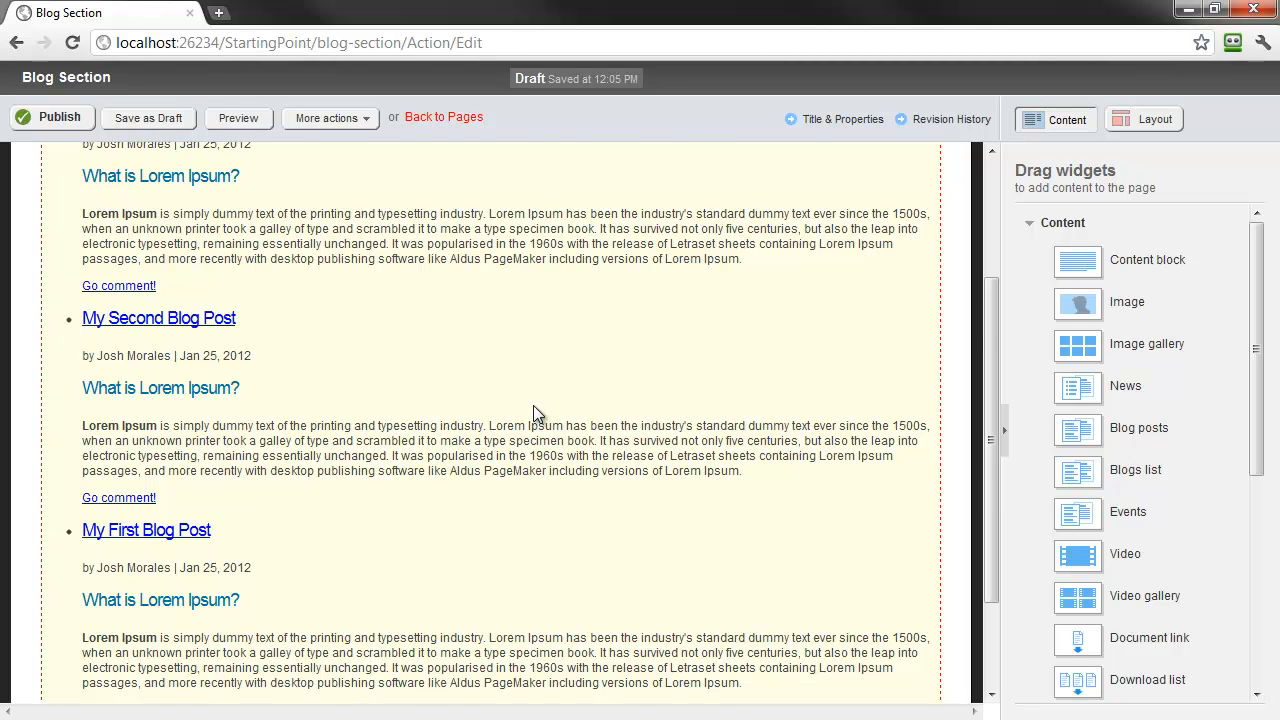
pyautogui.scroll(-1, 533, 407)
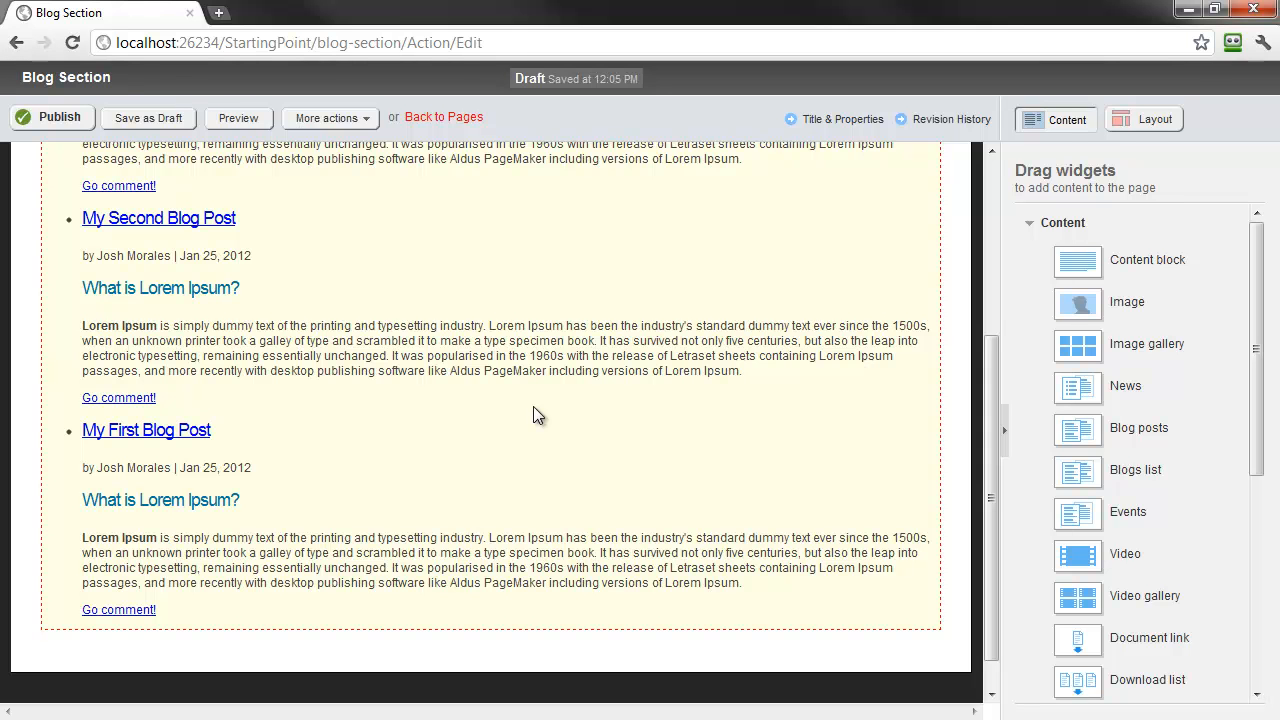
pyautogui.scroll(3, 560, 405)
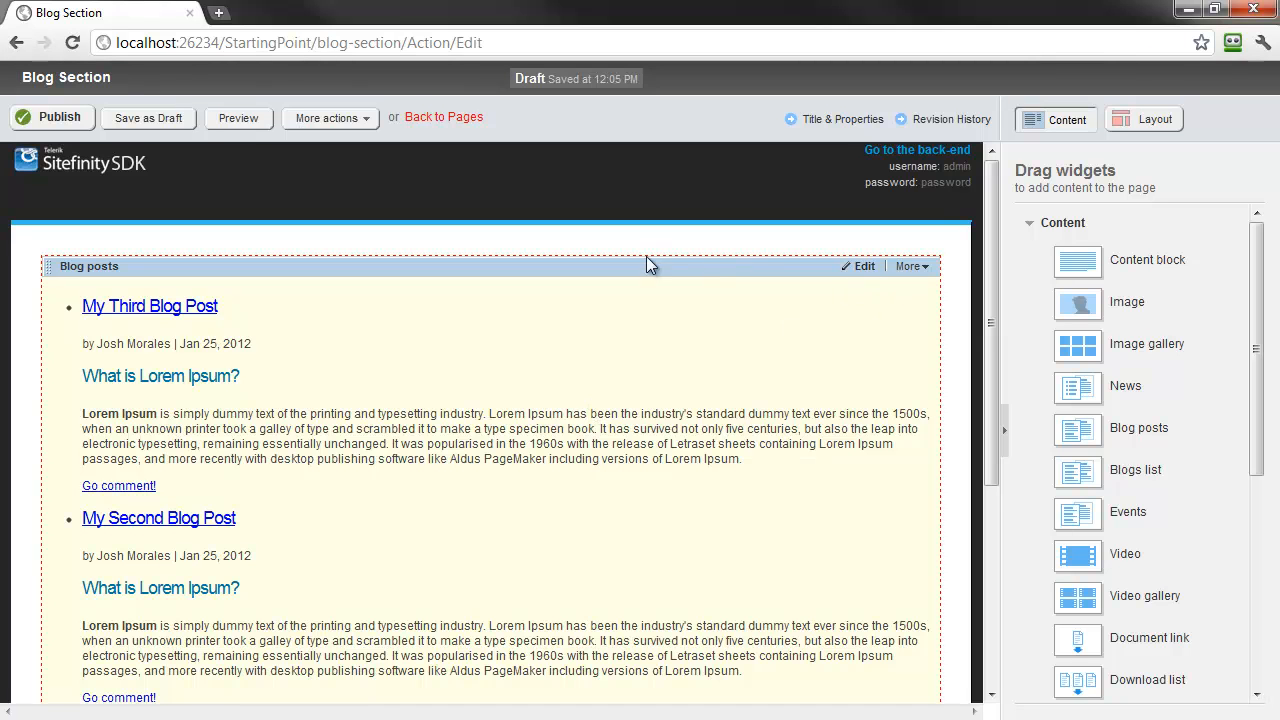
pyautogui.click(864, 264)
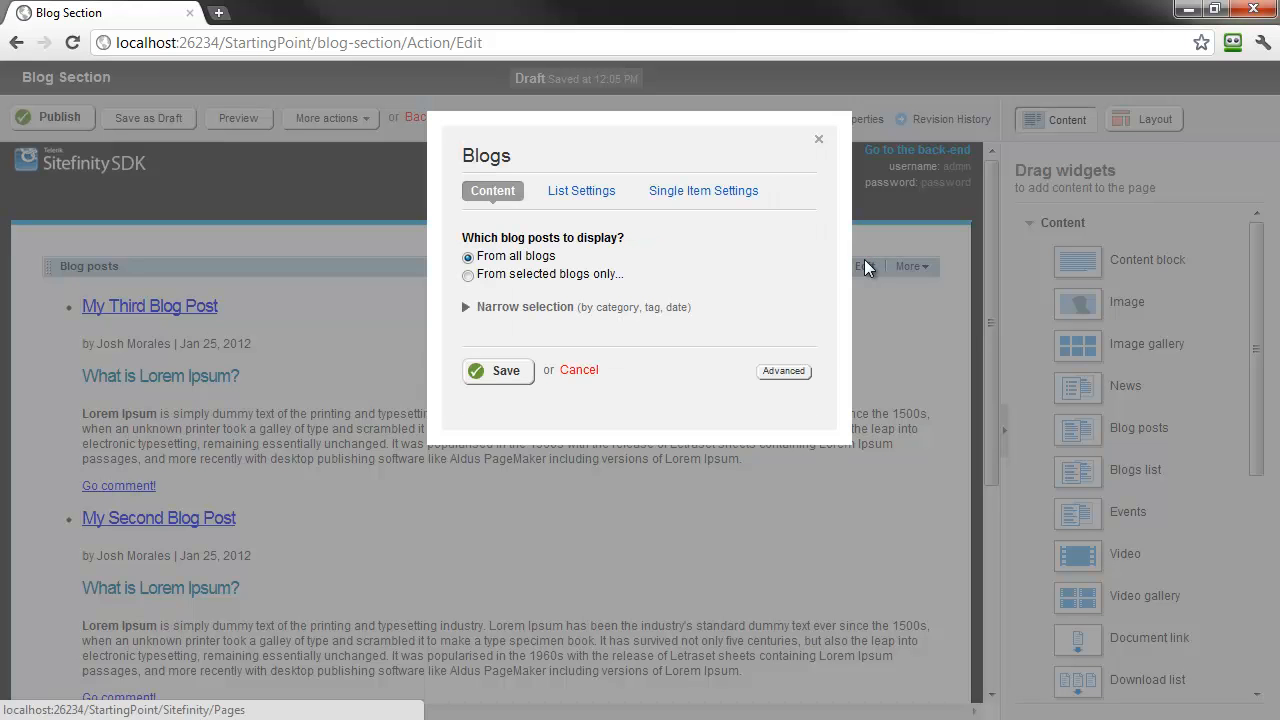
pyautogui.click(498, 275)
pyautogui.click(533, 292)
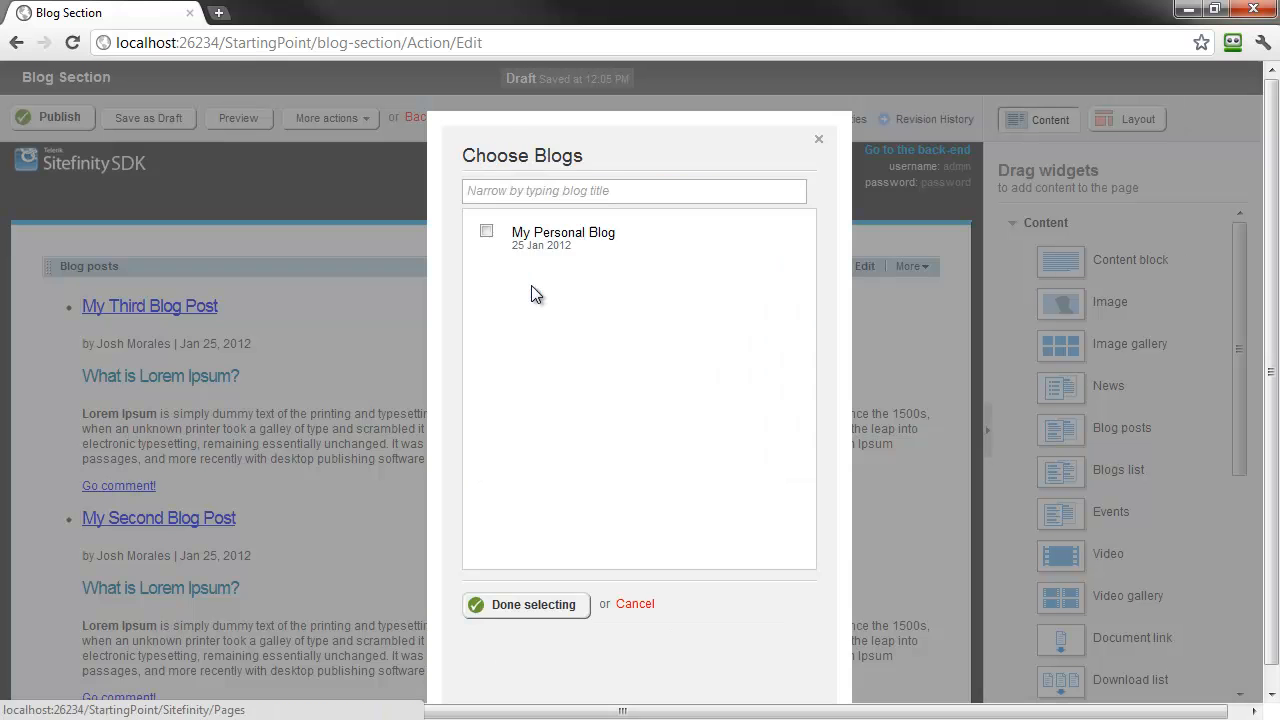
pyautogui.click(487, 233)
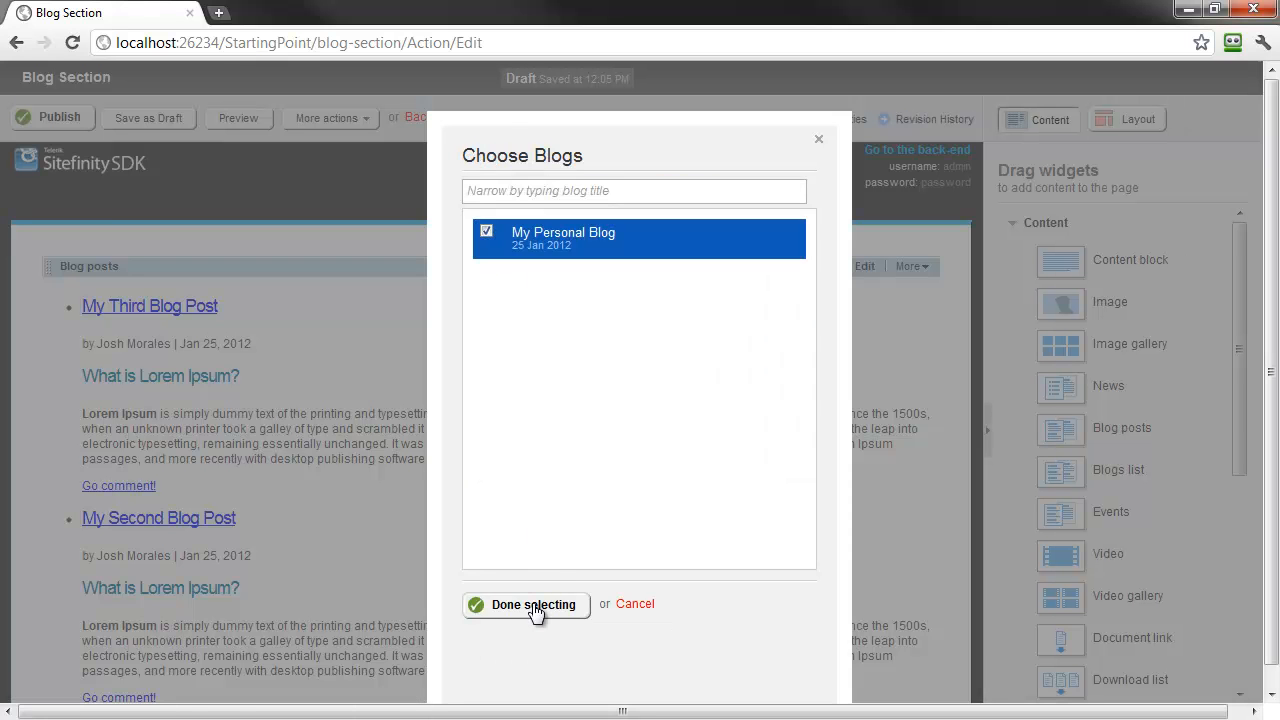
pyautogui.click(534, 606)
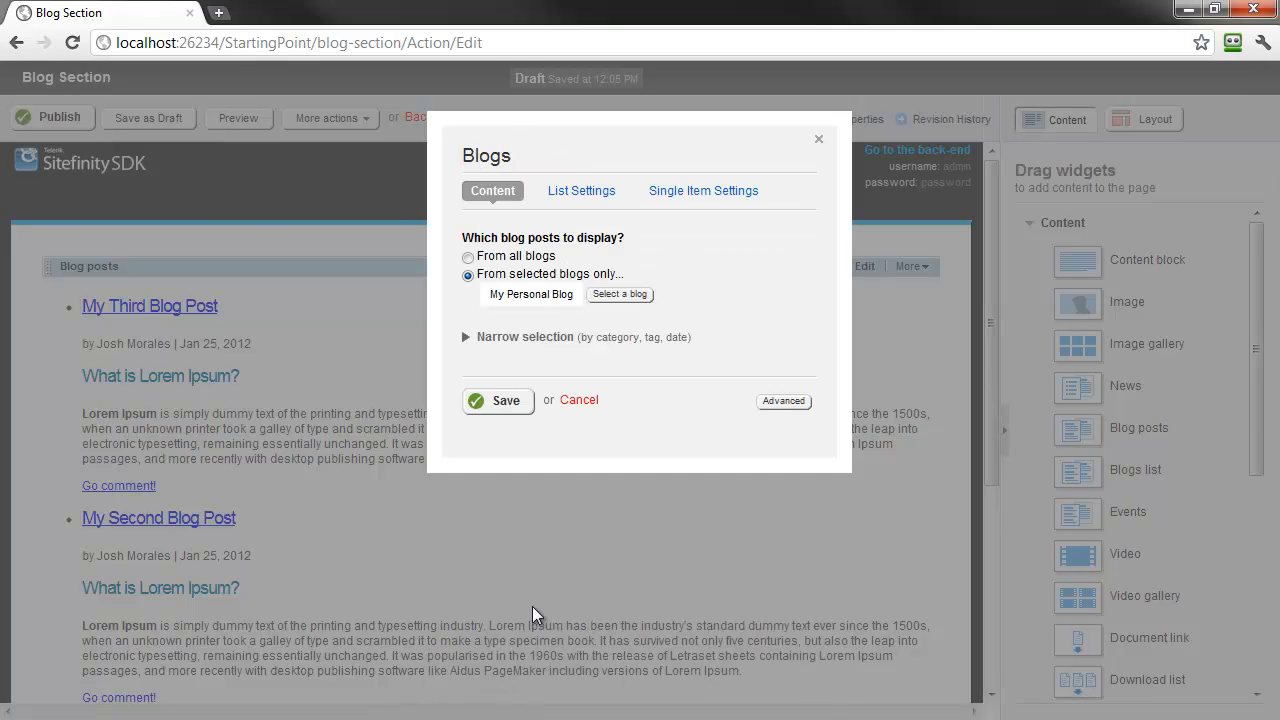
# Examine the Blog posts widget's narrow selection options, list settings and single item settings.
pyautogui.click(480, 338)
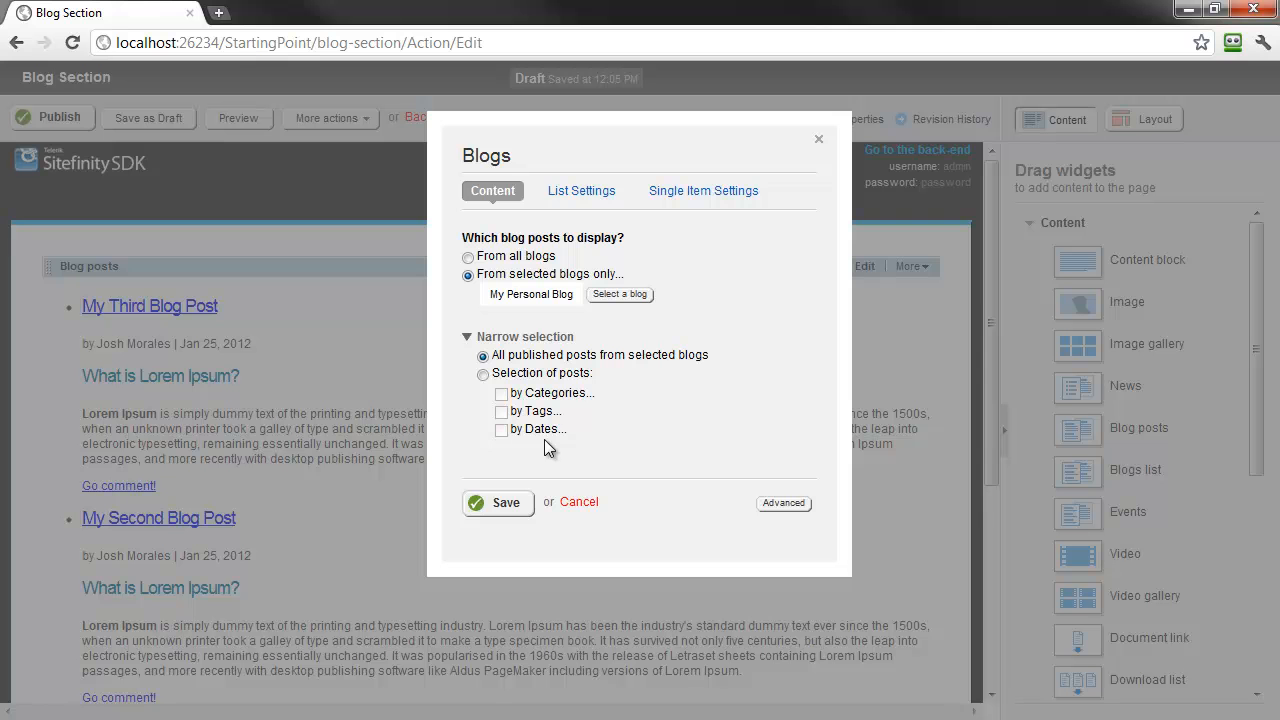
pyautogui.click(587, 194)
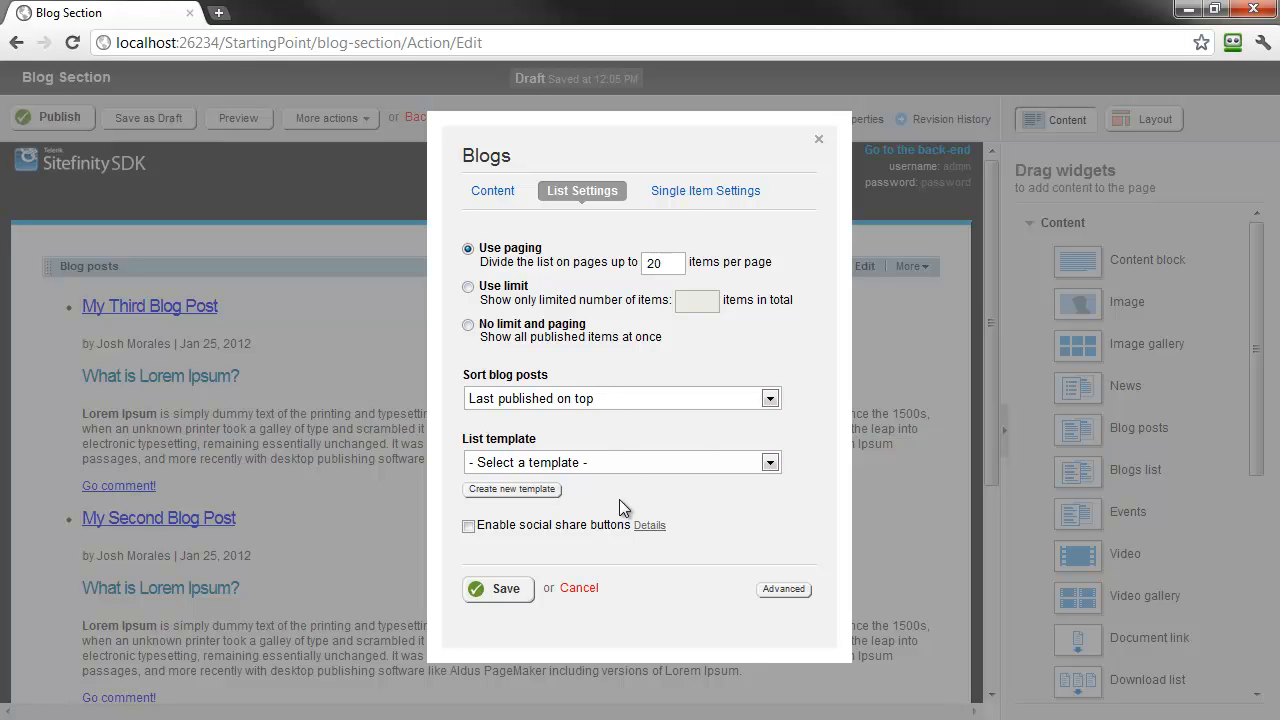
pyautogui.click(682, 196)
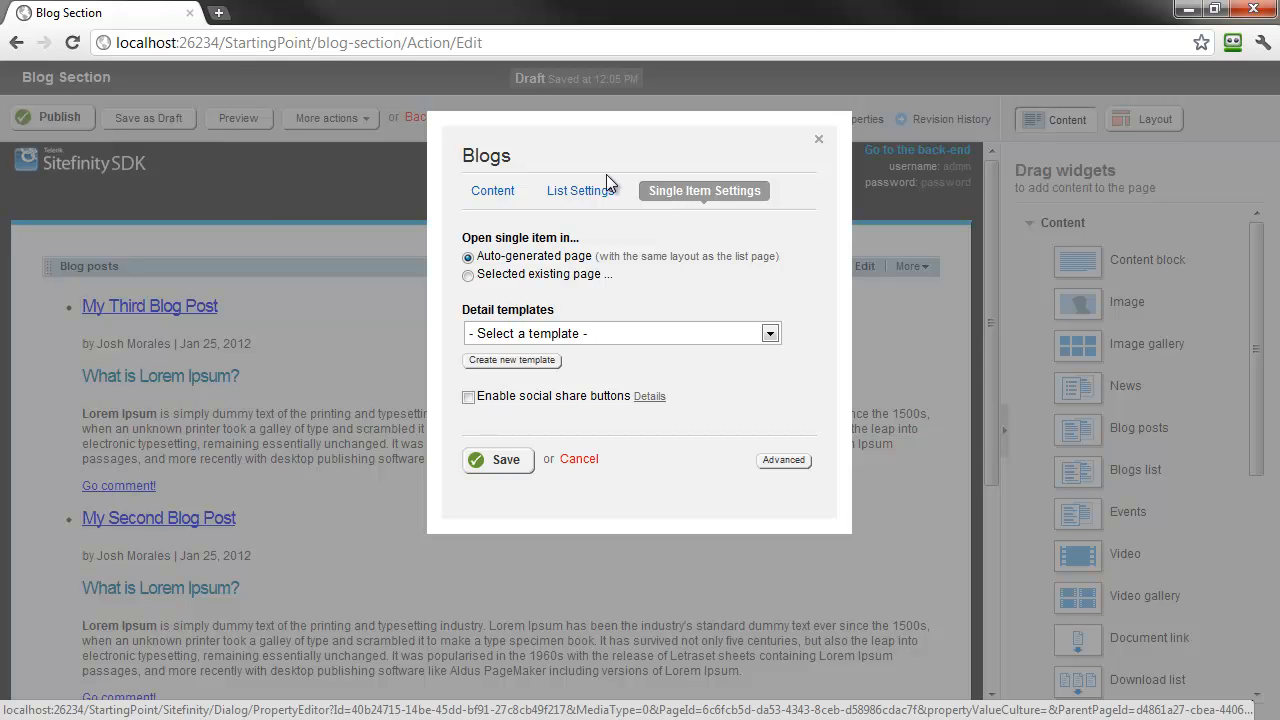
pyautogui.click(492, 192)
# Save the Blog posts widget settings and publish the Blog Section page.
pyautogui.click(505, 505)
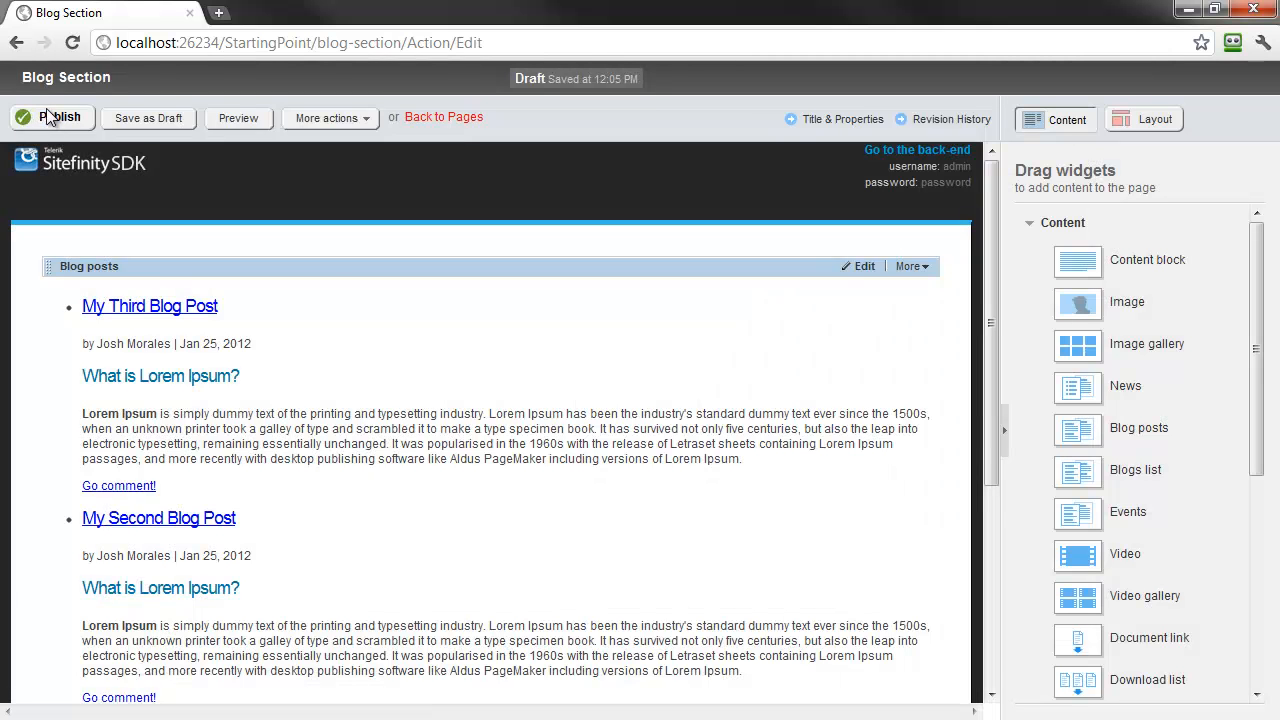
pyautogui.click(40, 117)
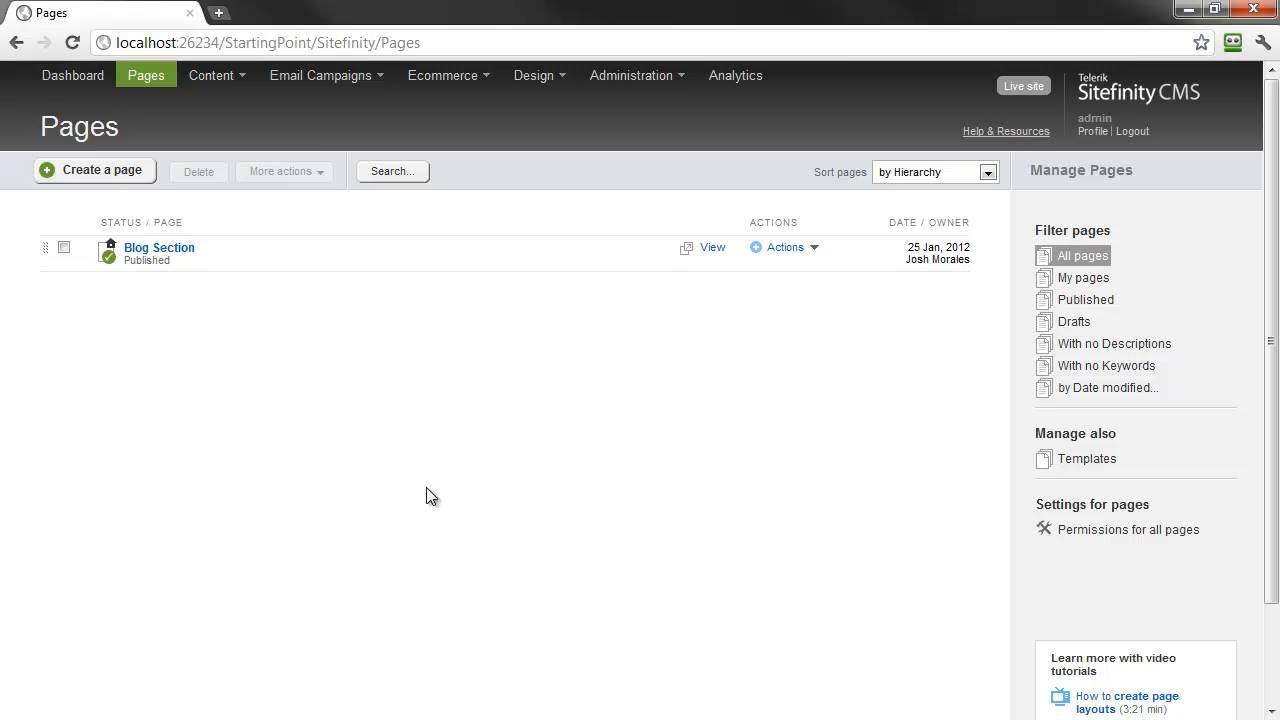
# View the live Blog Section page, open My Third Blog Post and examine its URL.
pyautogui.click(712, 248)
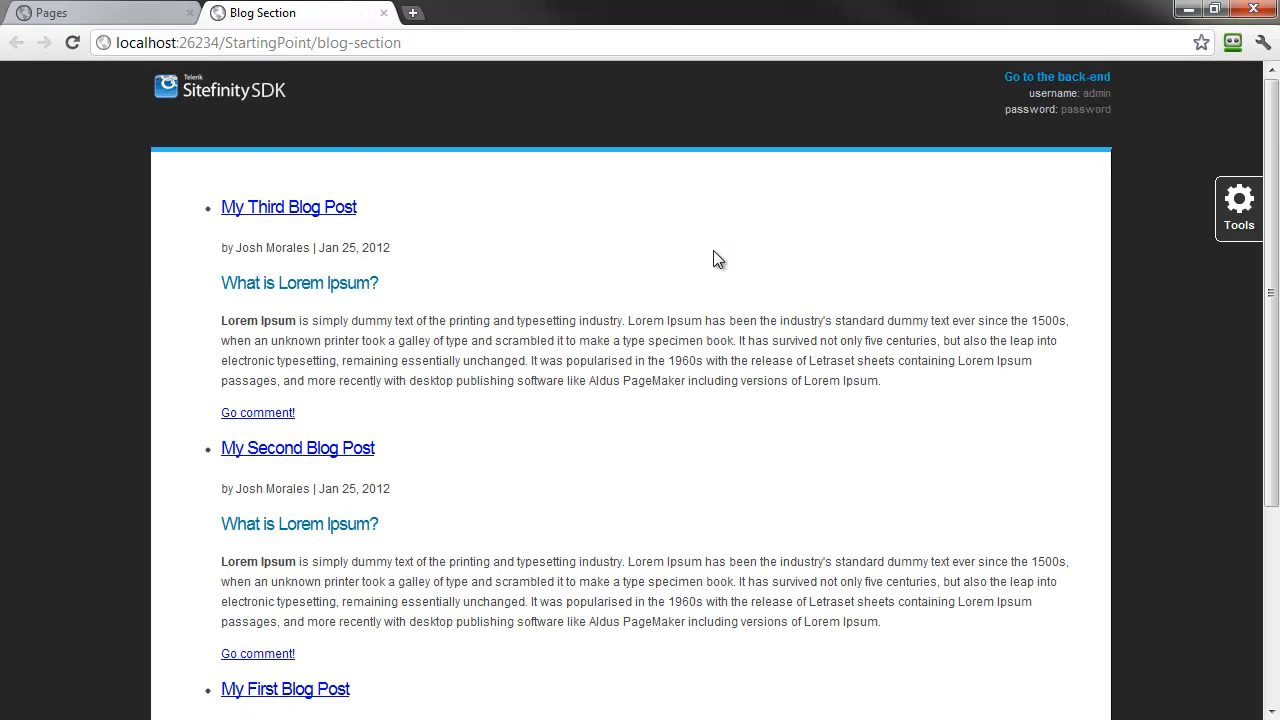
pyautogui.scroll(-4, 349, 300)
pyautogui.scroll(4, 347, 325)
pyautogui.click(290, 210)
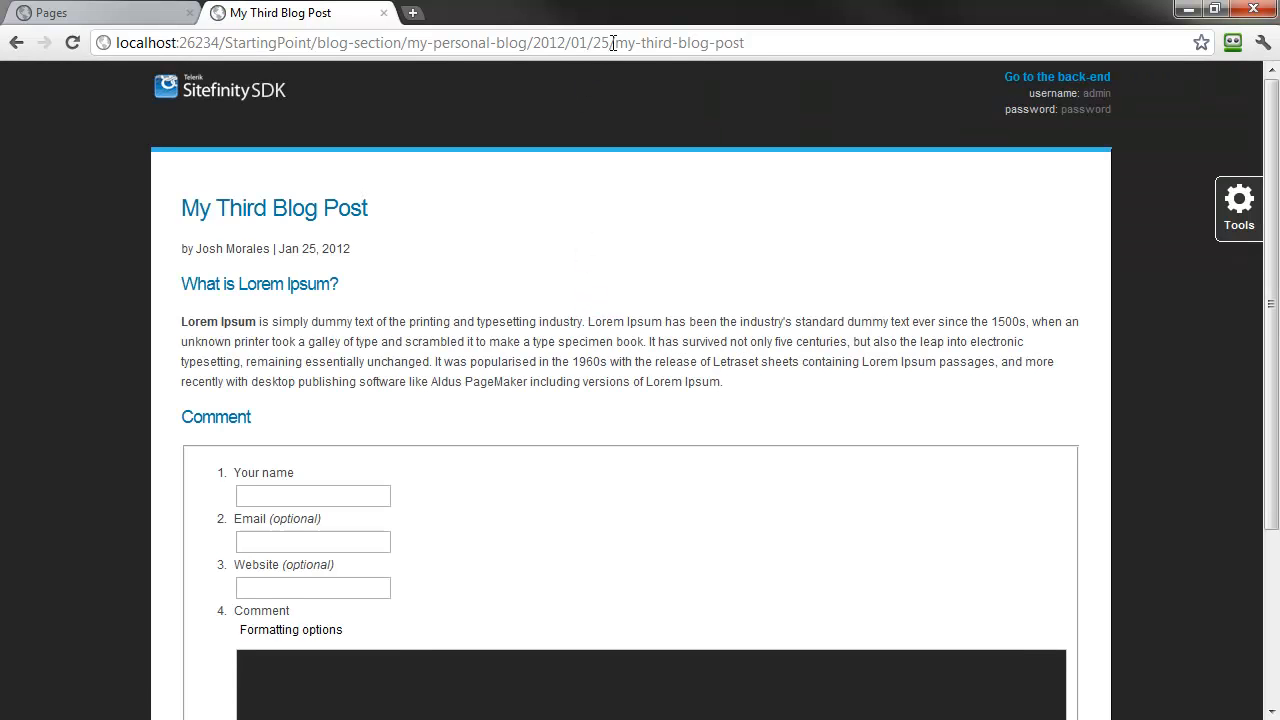
pyautogui.click(790, 43)
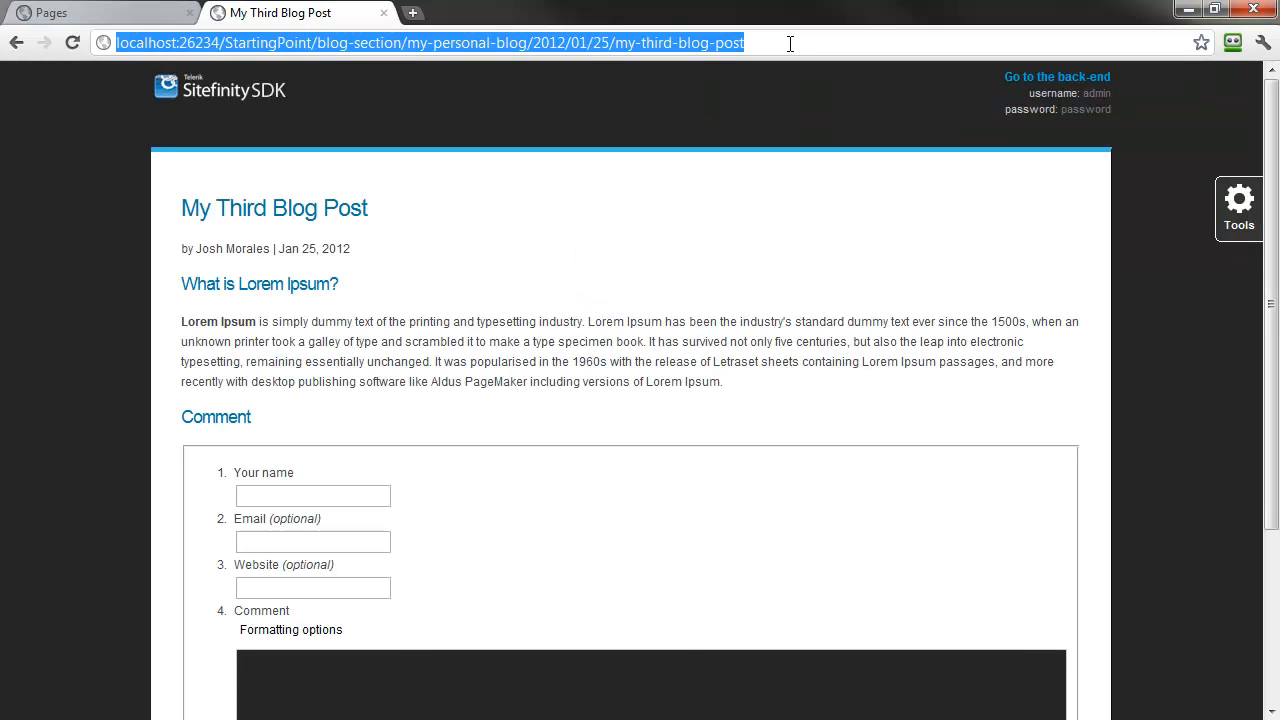